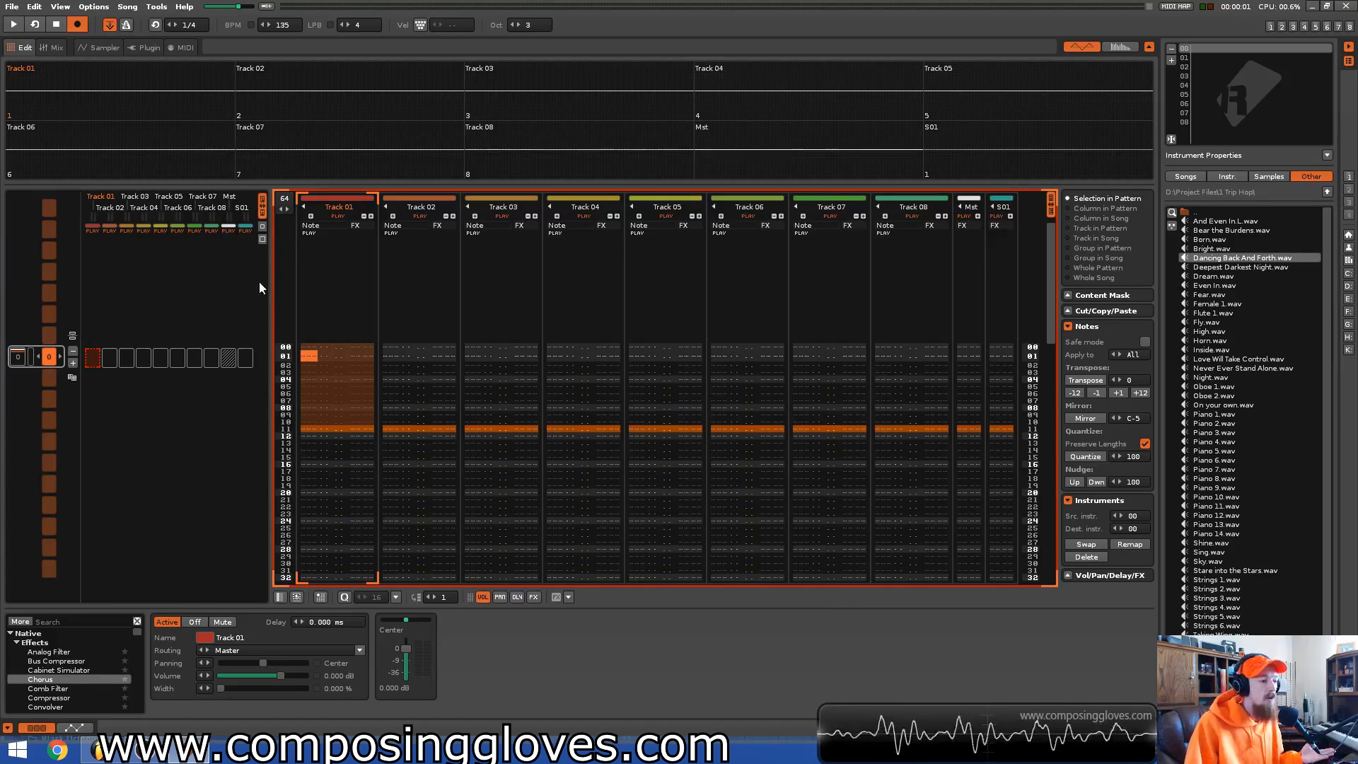
# - View the mixer and return to the pattern editor to look over the empty pattern's lines and tracks
pyautogui.click(311, 355)
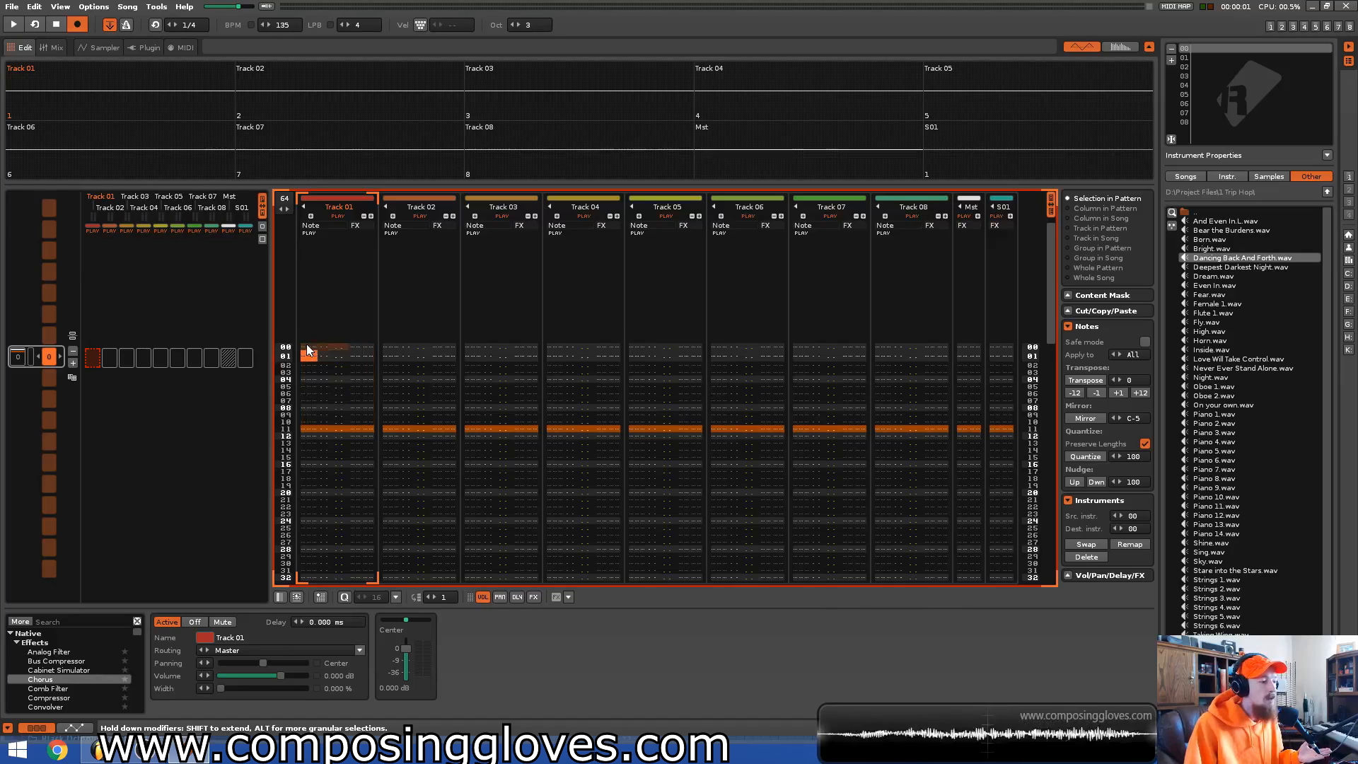
pyautogui.press('Up')
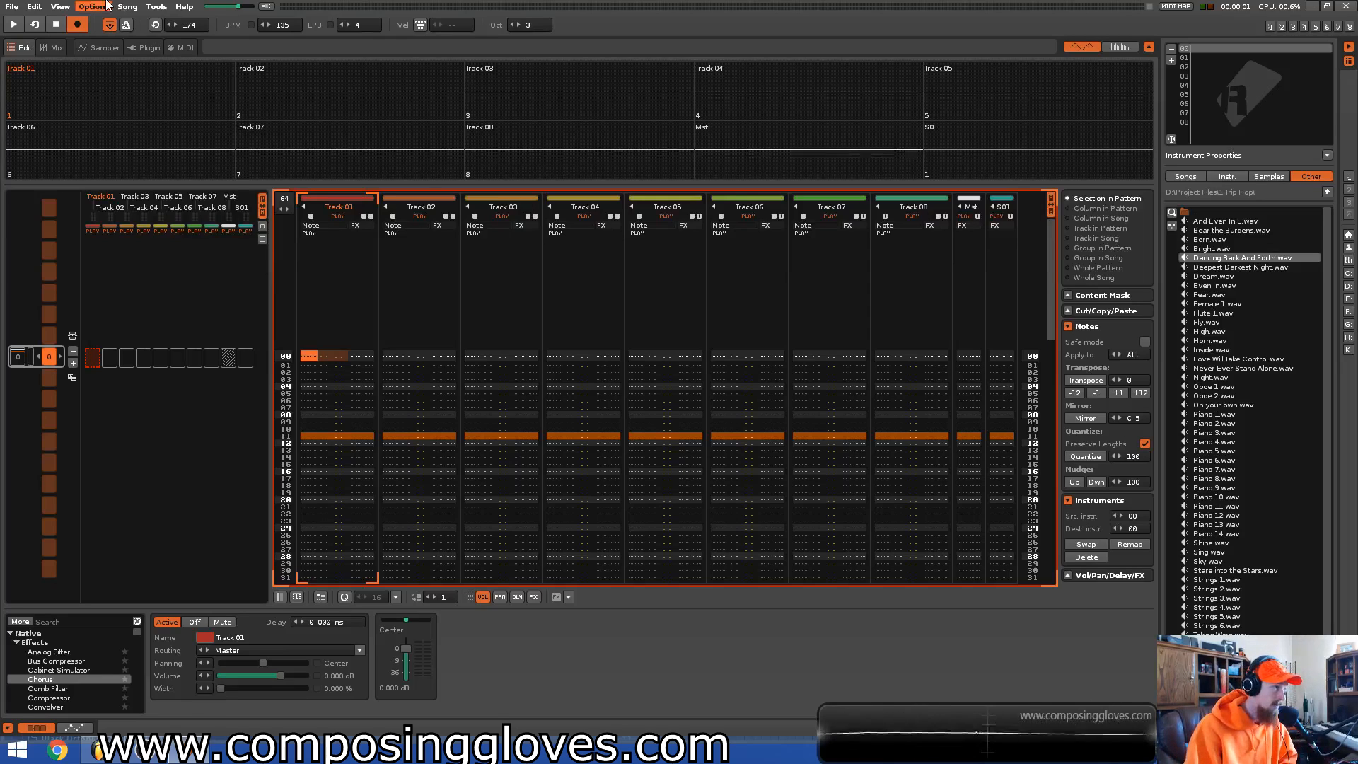
pyautogui.click(56, 47)
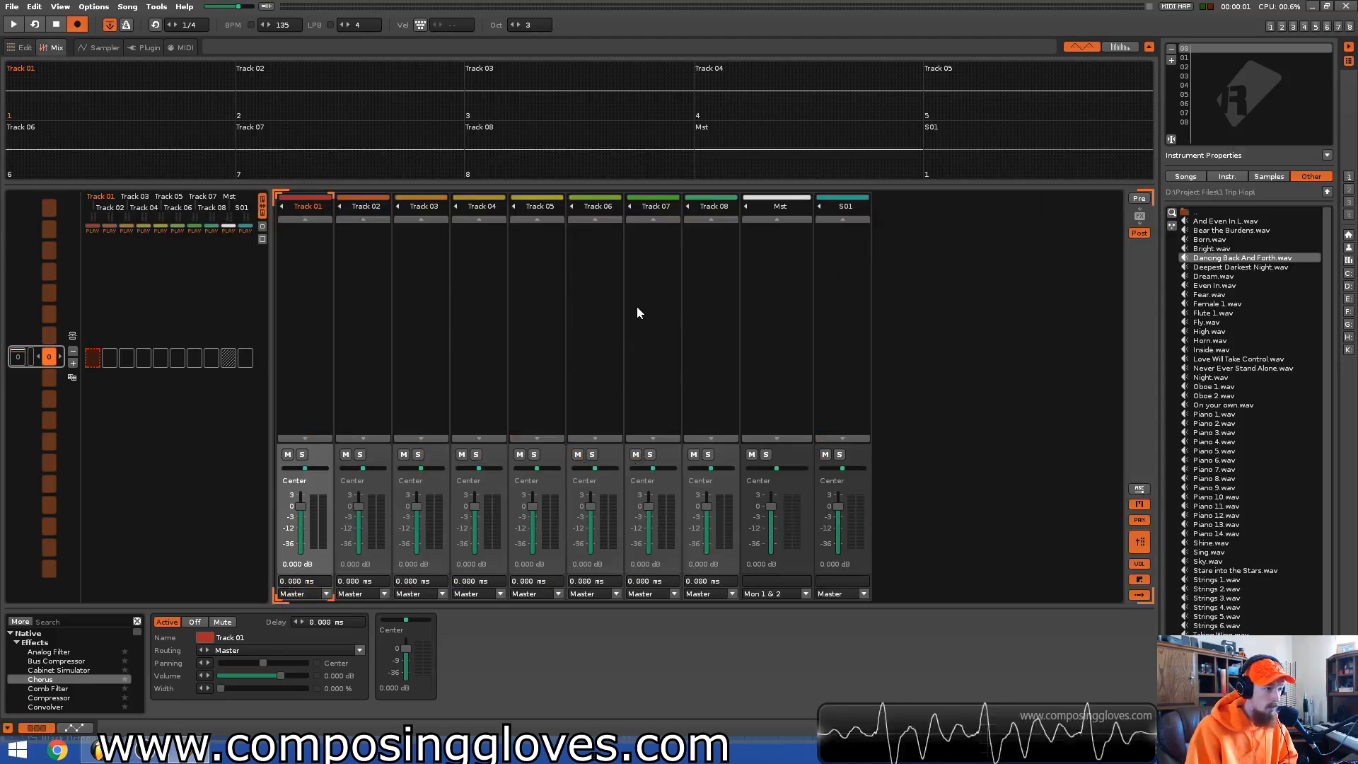
pyautogui.click(24, 52)
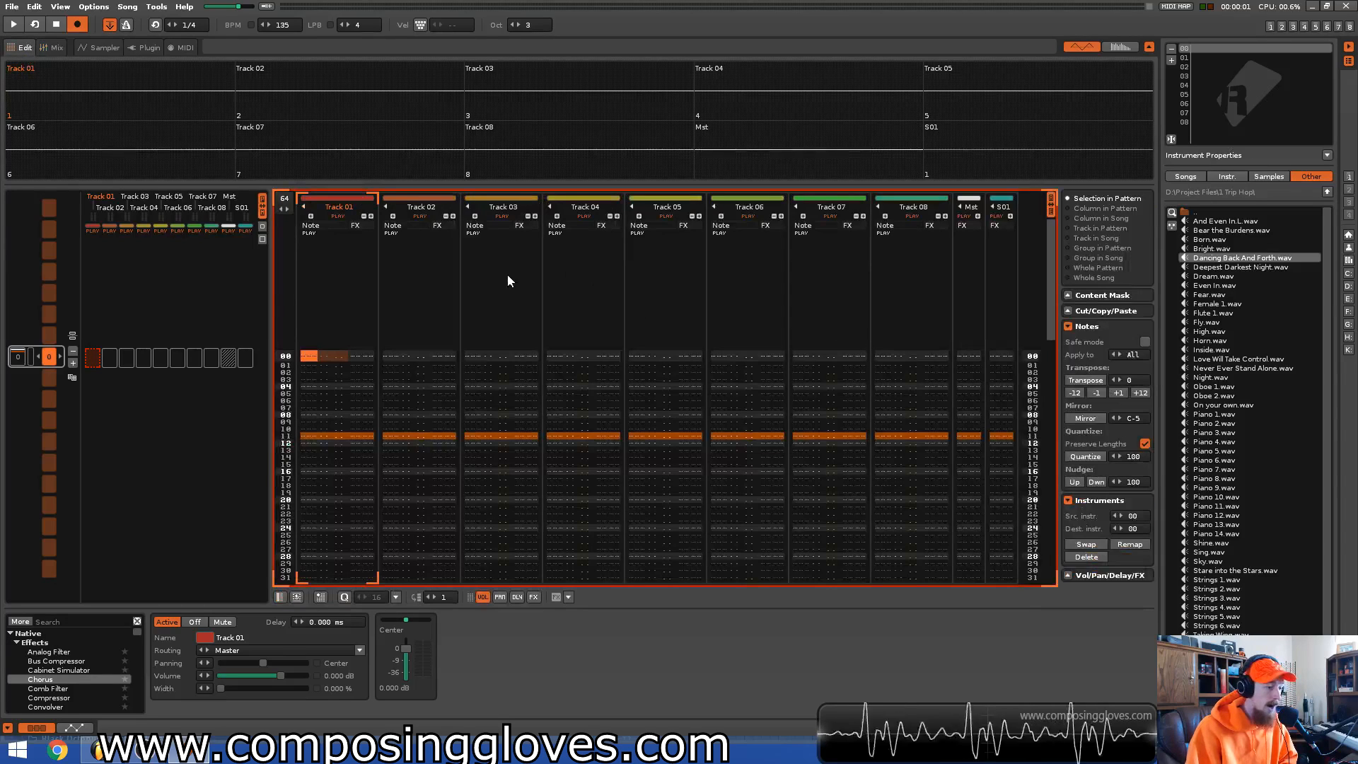
pyautogui.click(1231, 49)
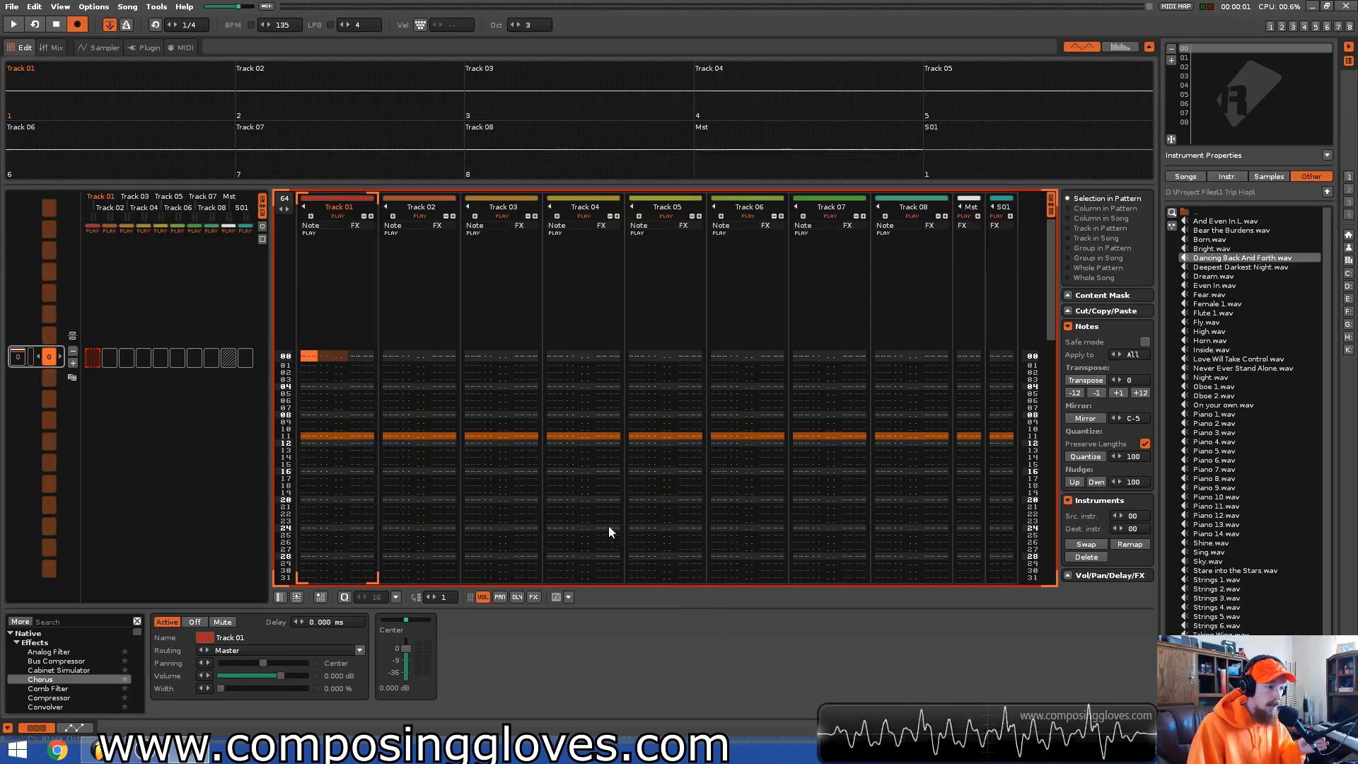
pyautogui.scroll(-1, 313, 382)
pyautogui.scroll(-8, 313, 382)
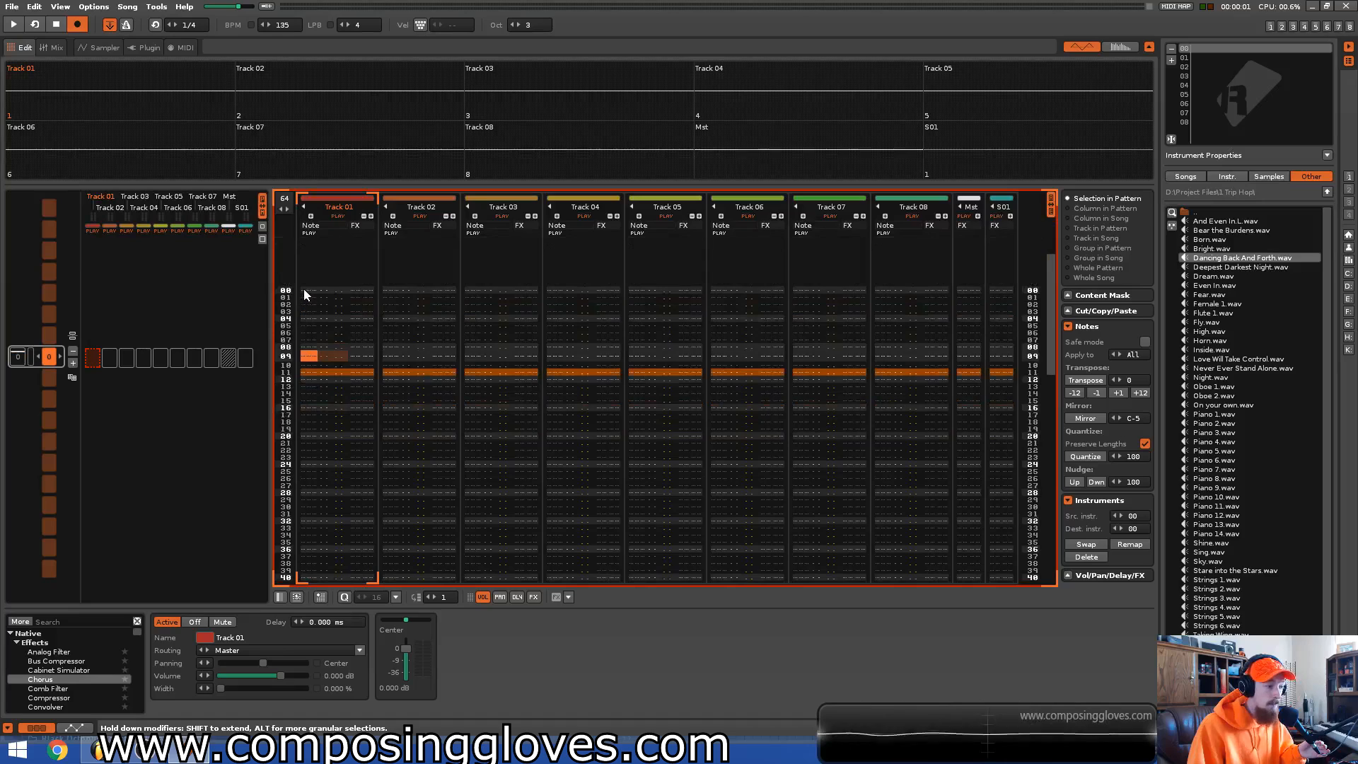
# - Enter the octave-4 test notes E, F, E, D, C, F, D, C, E, F on lines 00 to 09 of Track 01
pyautogui.click(304, 290)
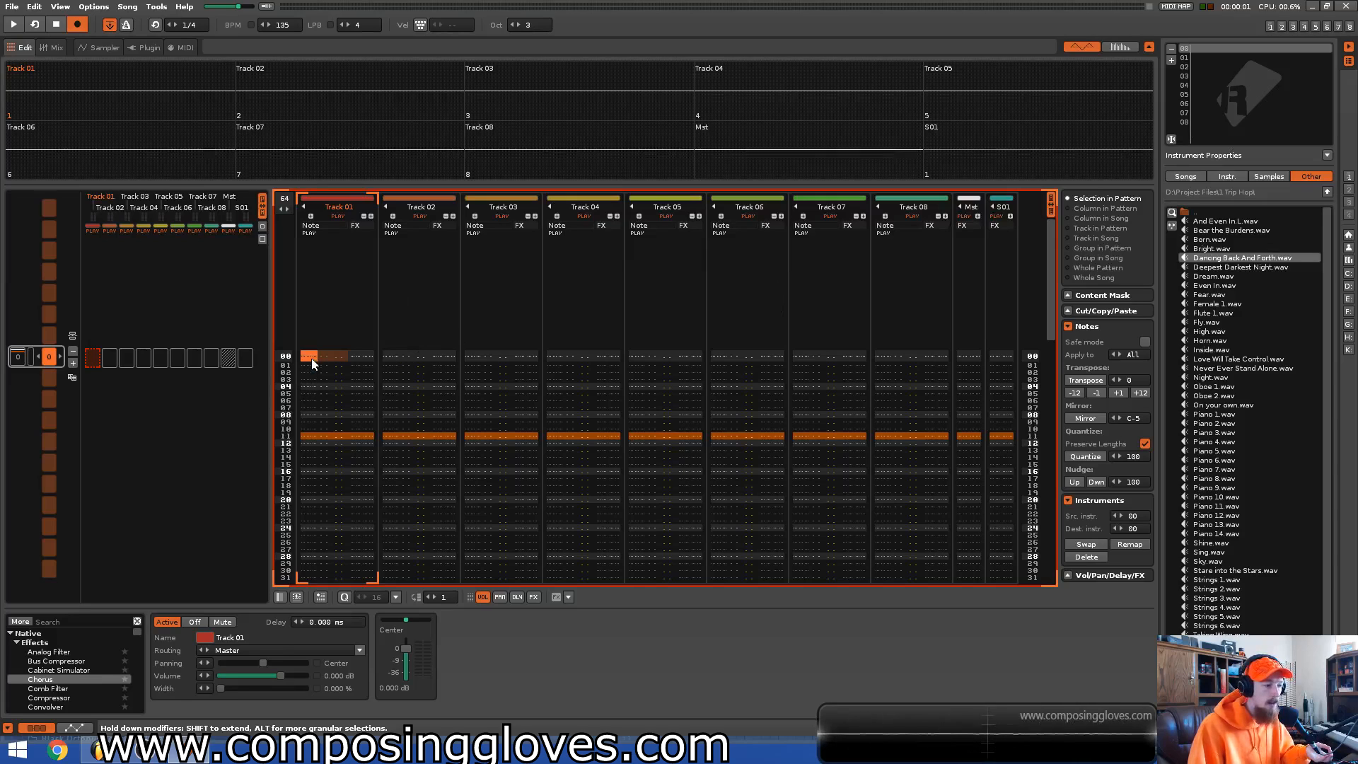
pyautogui.write('erewqrwqer')
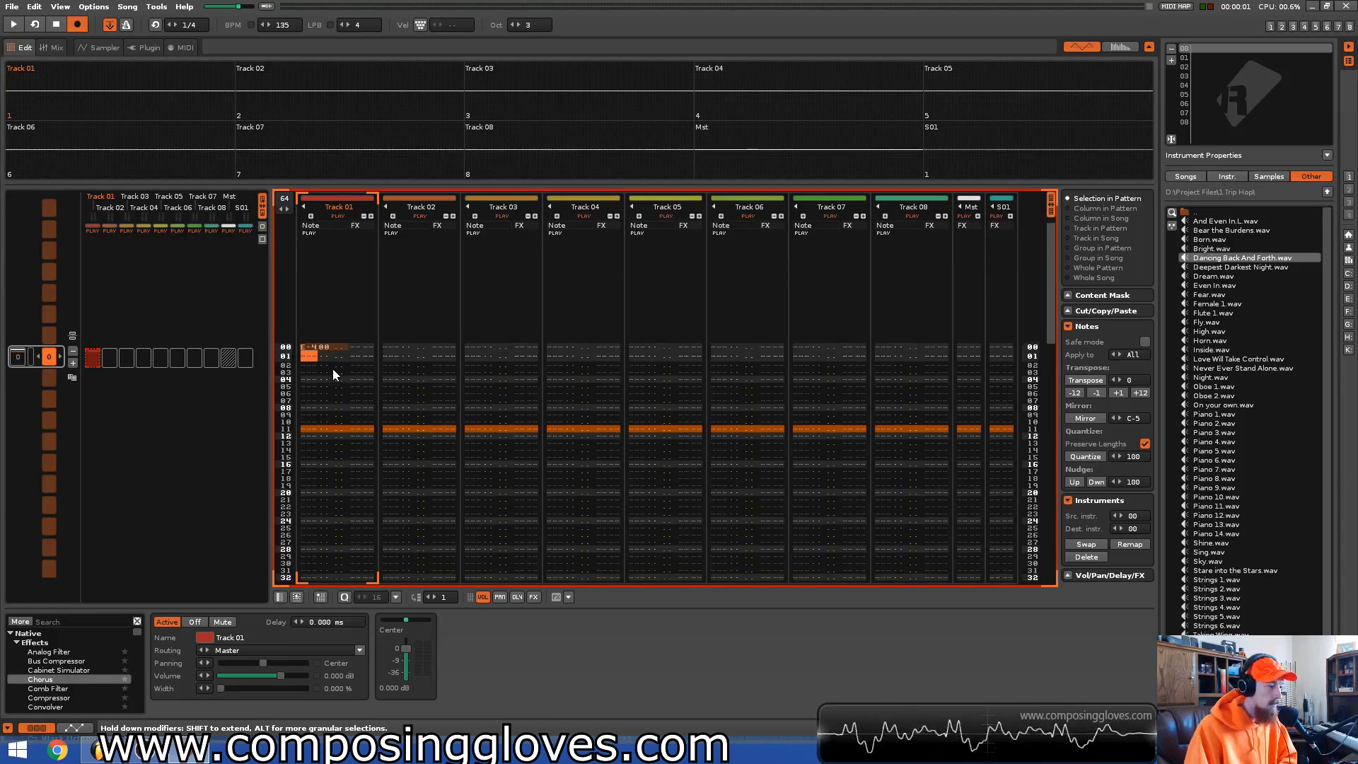
pyautogui.press('Up')
pyautogui.press('Up')
pyautogui.press('Up')
pyautogui.press('Up')
pyautogui.press('Up')
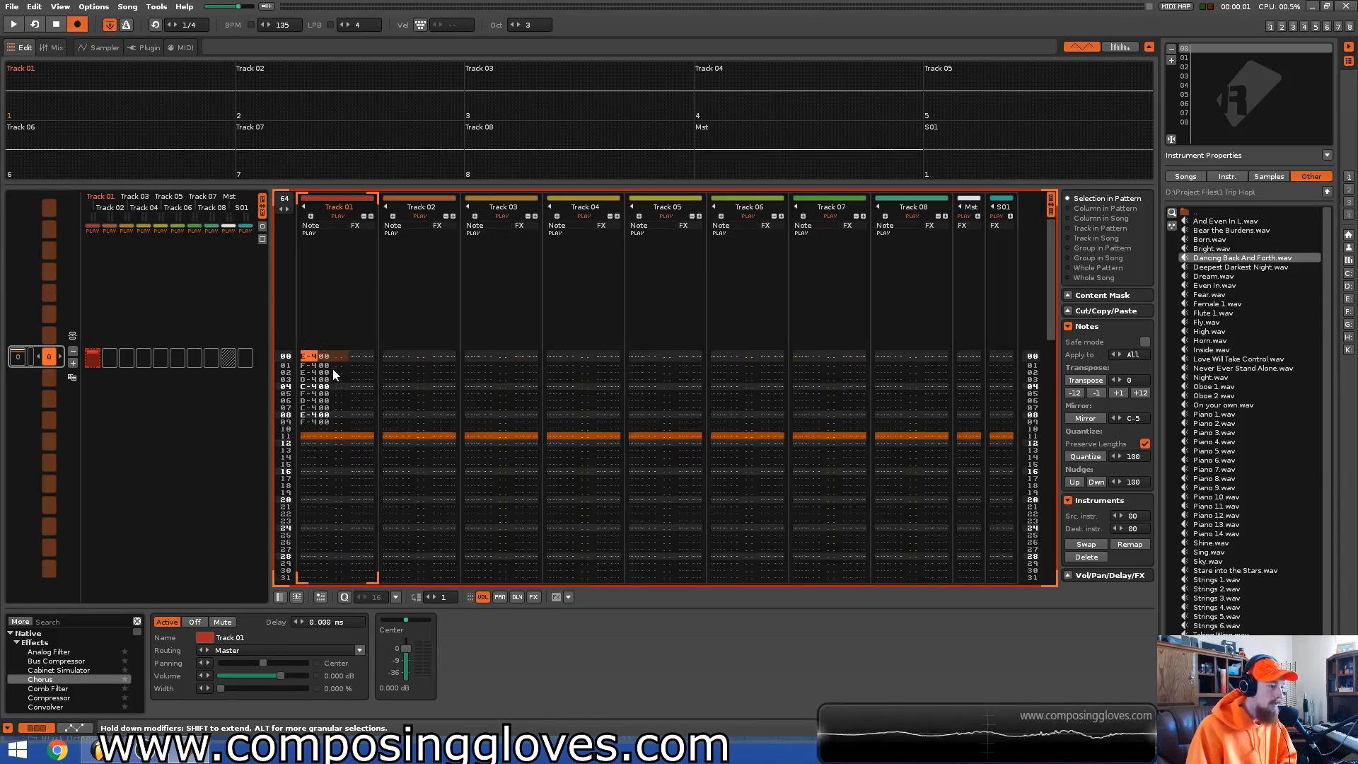
pyautogui.press('Up')
pyautogui.press('Up')
pyautogui.press('Up')
pyautogui.press('Up')
pyautogui.press('Up')
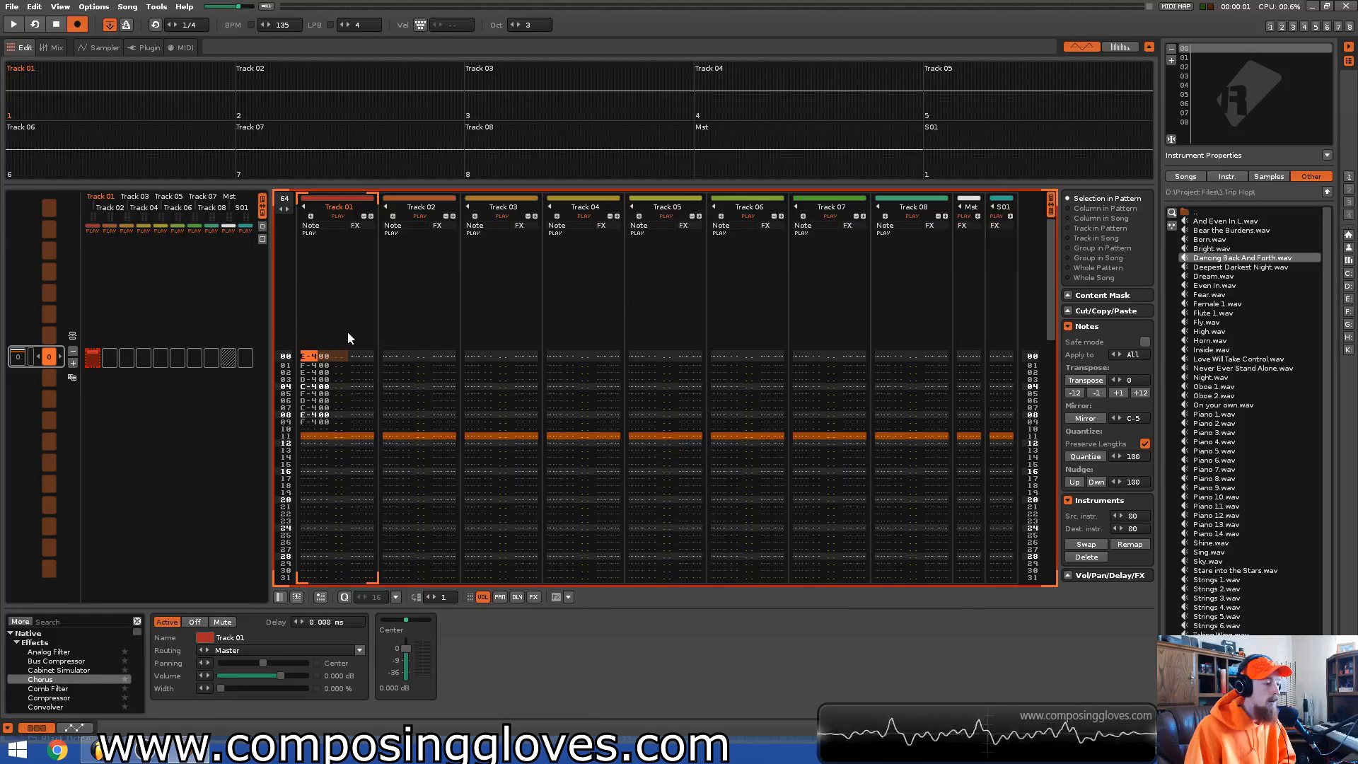
# - Delete all the test notes from lines 00 to 09 of Track 01
pyautogui.click(311, 365)
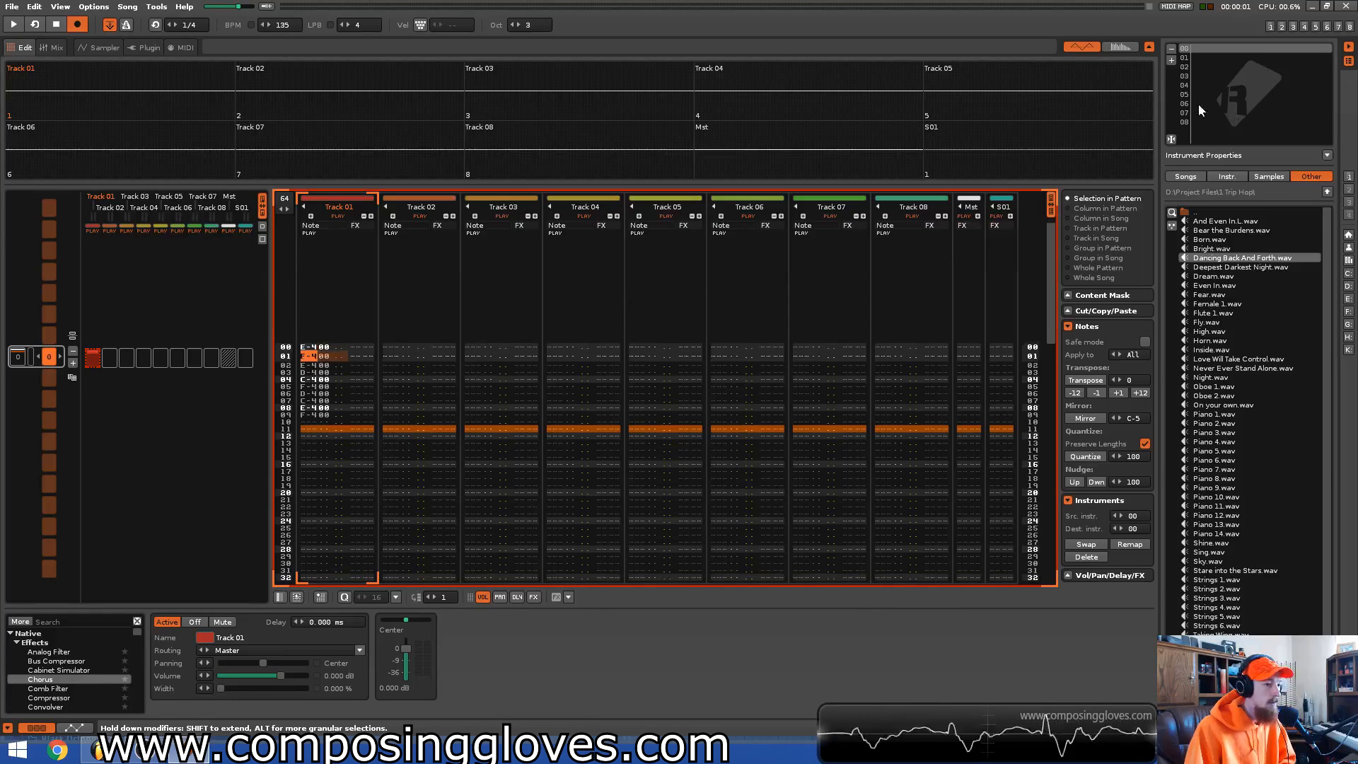
pyautogui.click(338, 365)
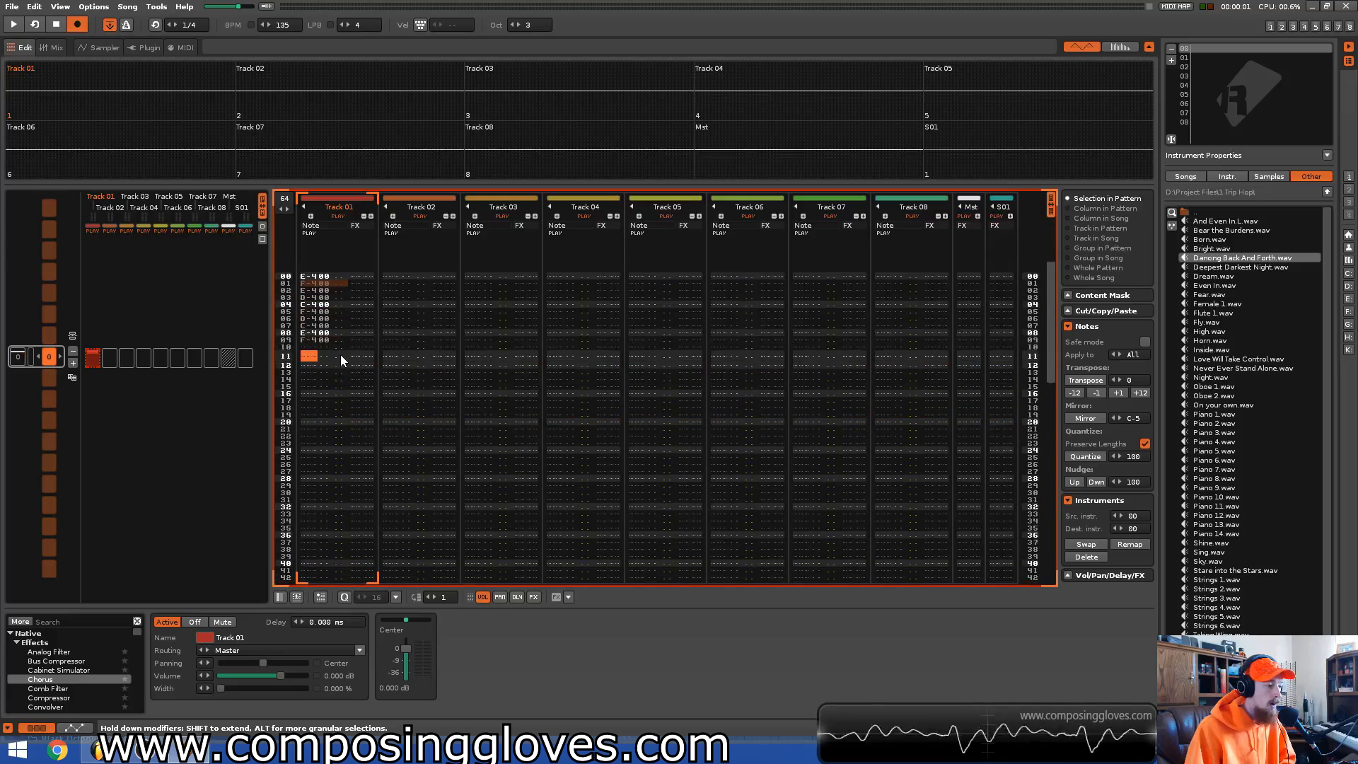
pyautogui.doubleClick(341, 355)
pyautogui.scroll(-4, 638, 371)
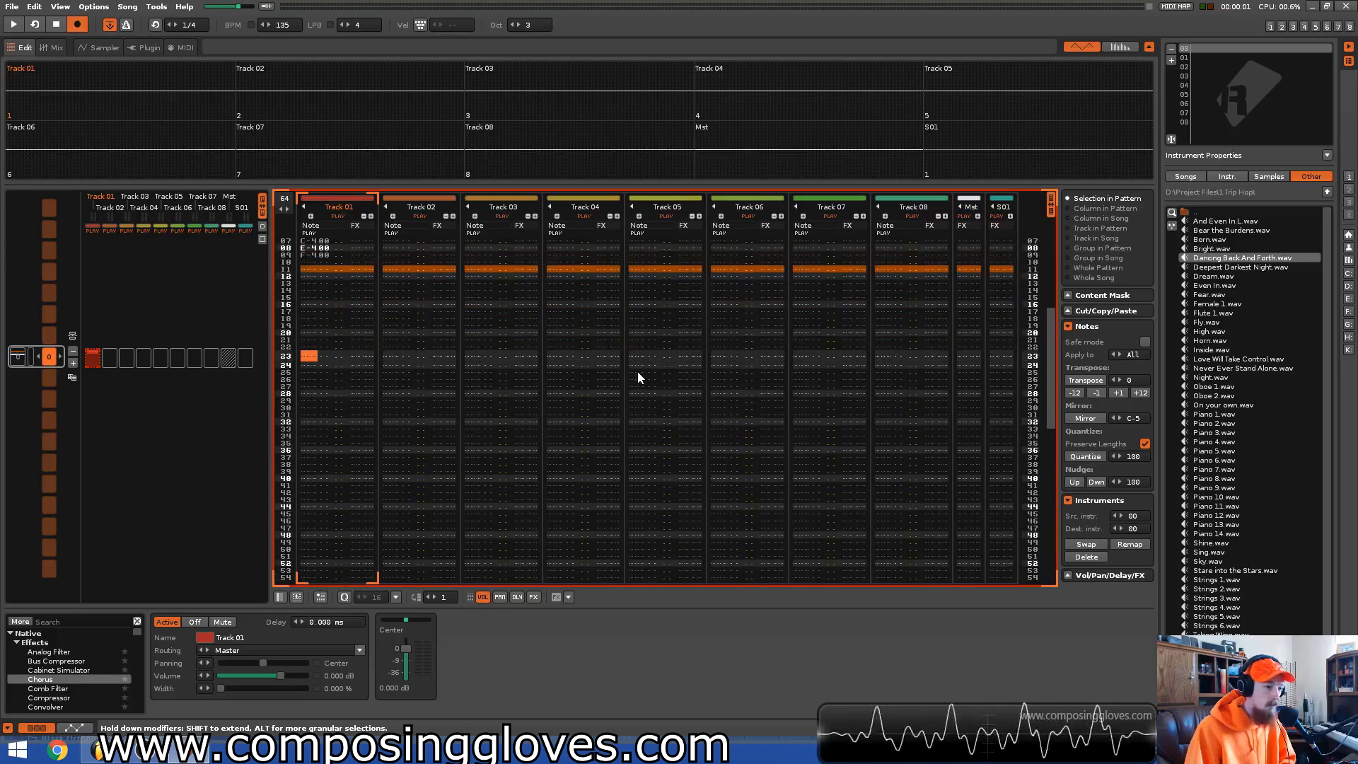
pyautogui.scroll(7, 614, 393)
pyautogui.press('Delete')
pyautogui.press('Delete')
pyautogui.press('Delete')
pyautogui.press('Delete')
pyautogui.press('Delete')
pyautogui.press('Delete')
pyautogui.press('Delete')
pyautogui.press('Delete')
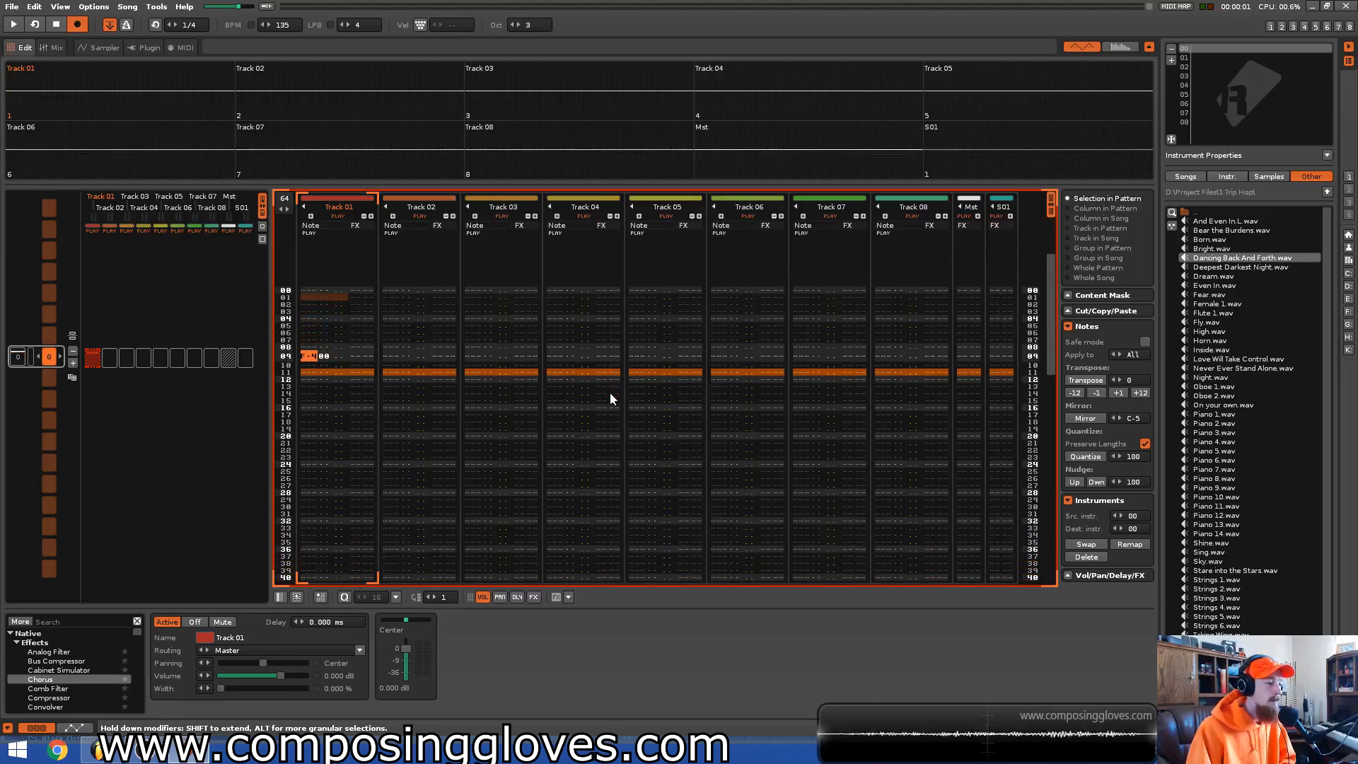
pyautogui.scroll(3, 610, 398)
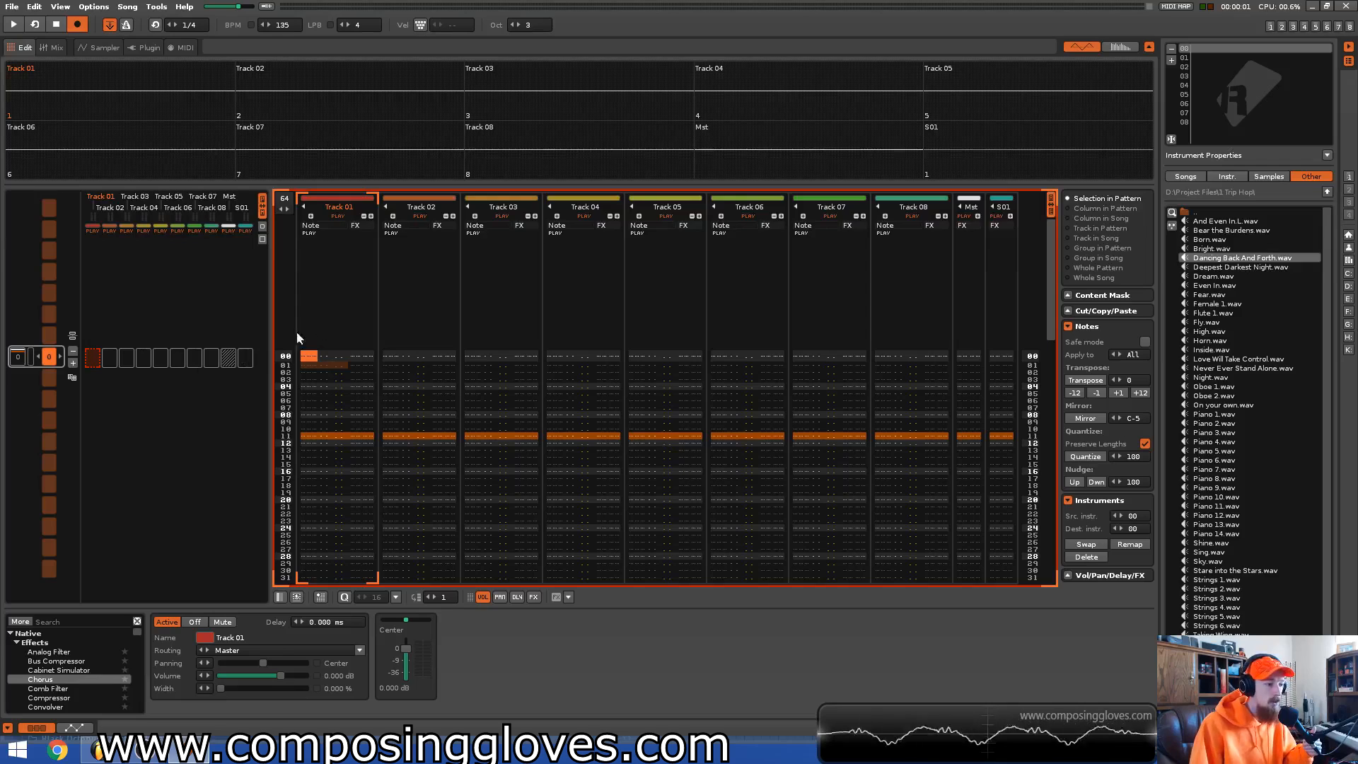
# - Examine the note, instrument and effect columns along line 00 of Track 01
pyautogui.press('Right')
pyautogui.press('Right')
pyautogui.press('Right')
pyautogui.press('Right')
pyautogui.press('Right')
pyautogui.press('Right')
pyautogui.press('Left')
pyautogui.press('Left')
pyautogui.press('Left')
pyautogui.press('Left')
pyautogui.press('Left')
pyautogui.press('Left')
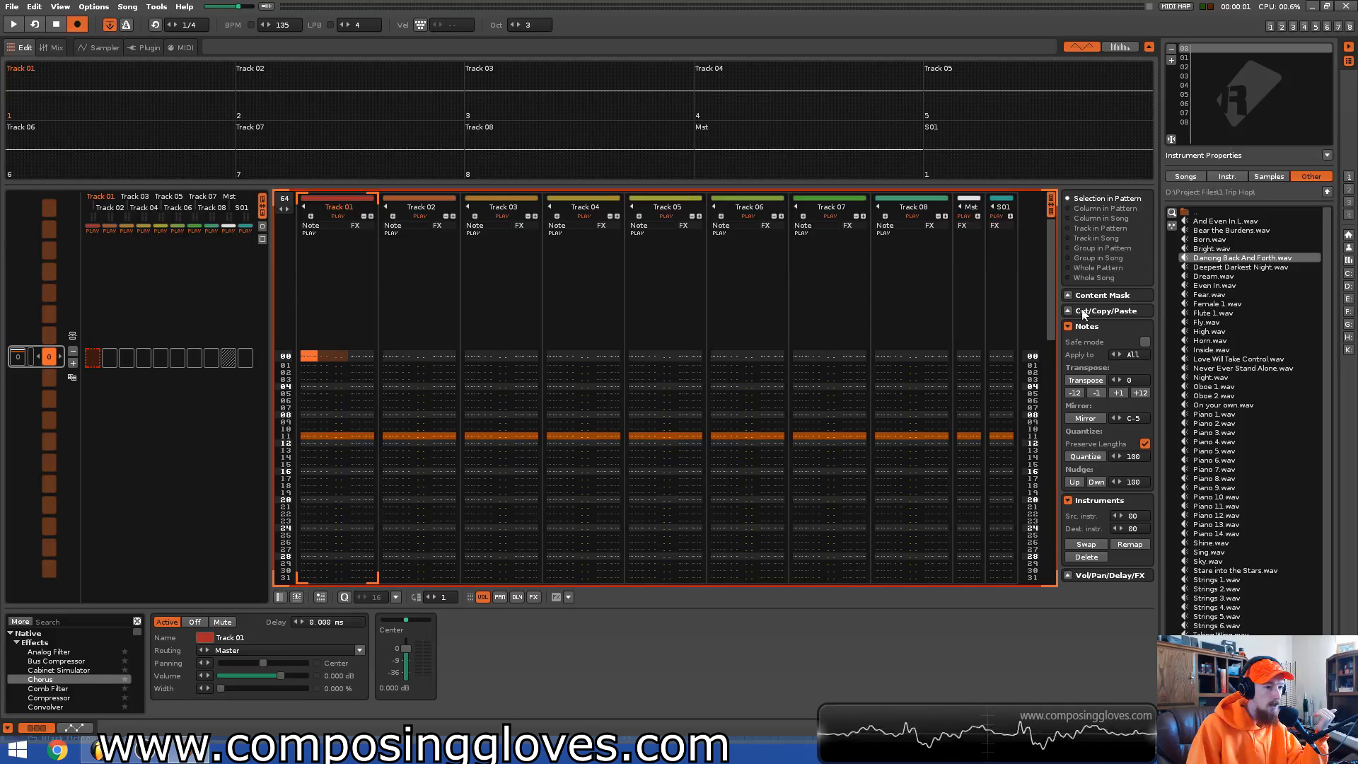
# - Load the sample Dancing Back And Forth.wav into instrument 00 and audition its waveform in the Sampler
pyautogui.doubleClick(1206, 259)
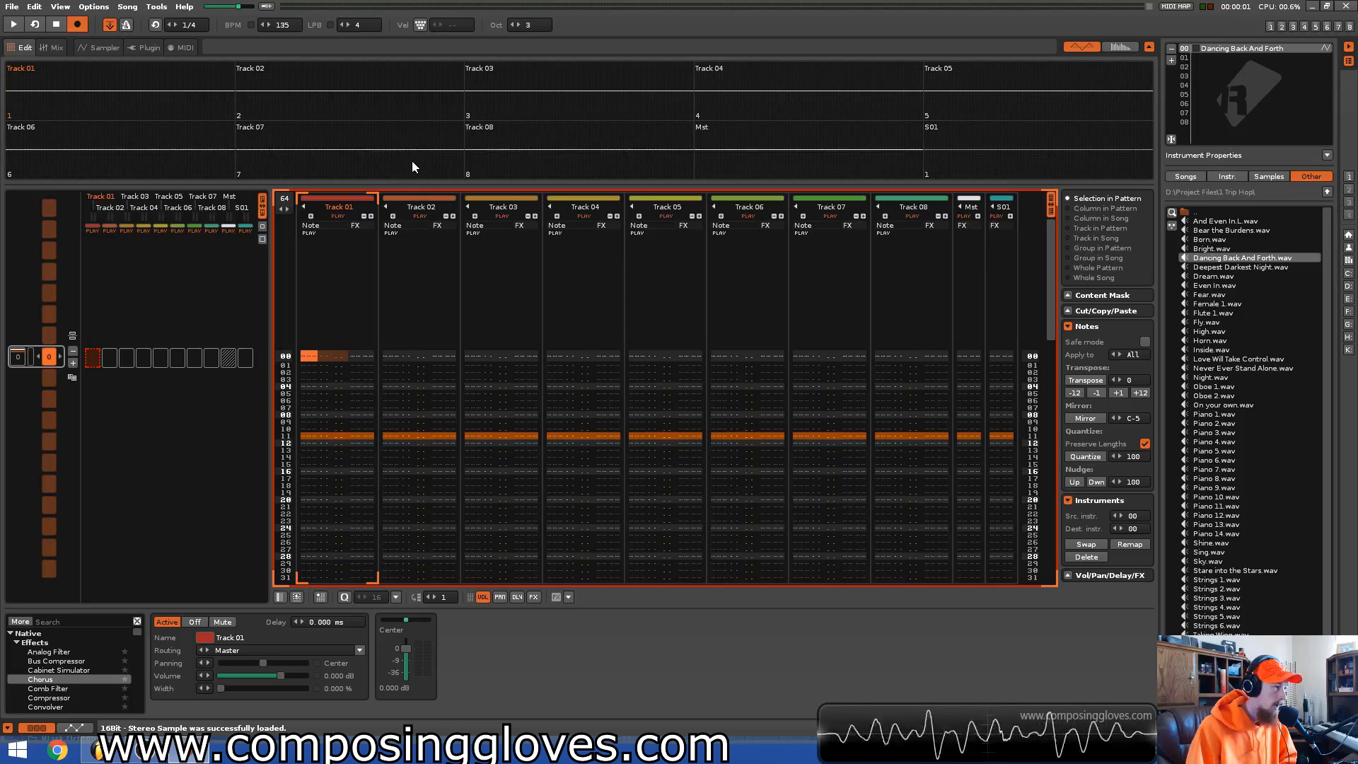
pyautogui.click(99, 49)
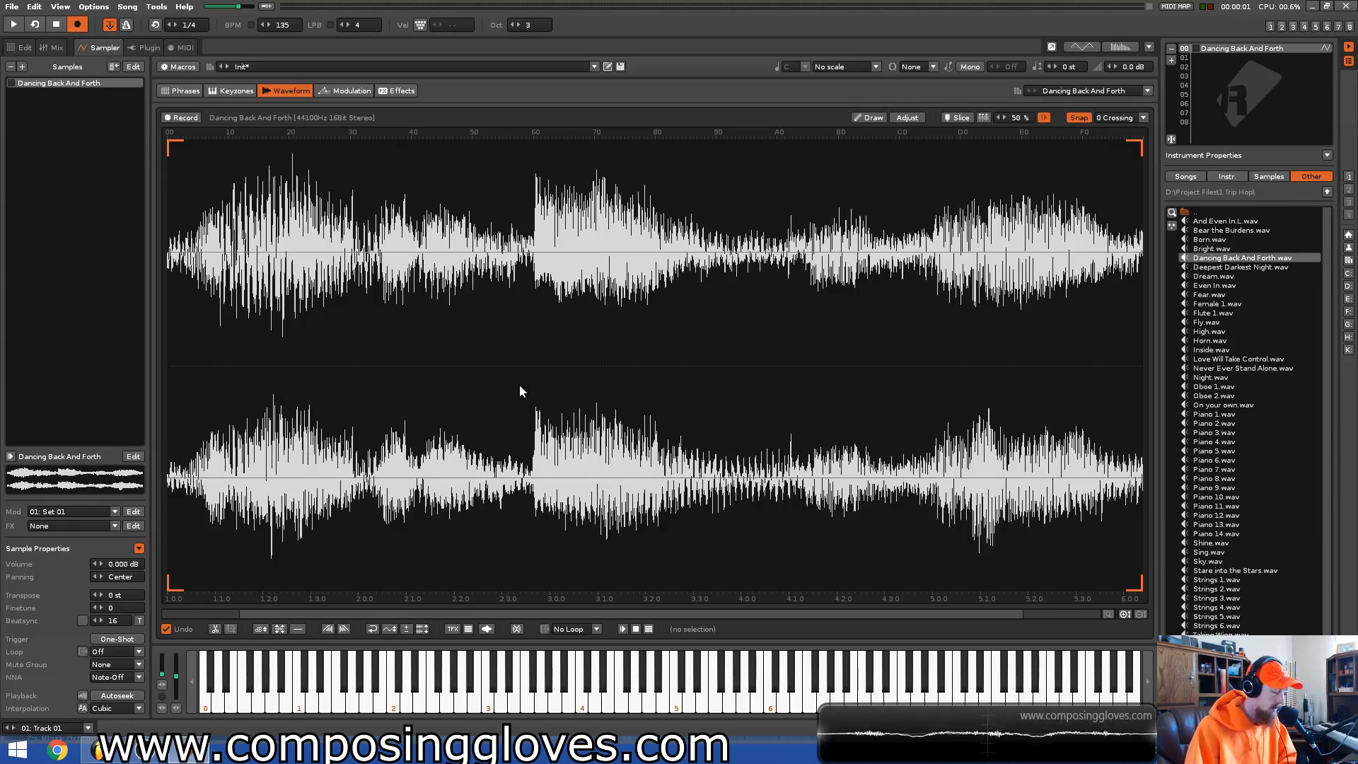
pyautogui.press('q')
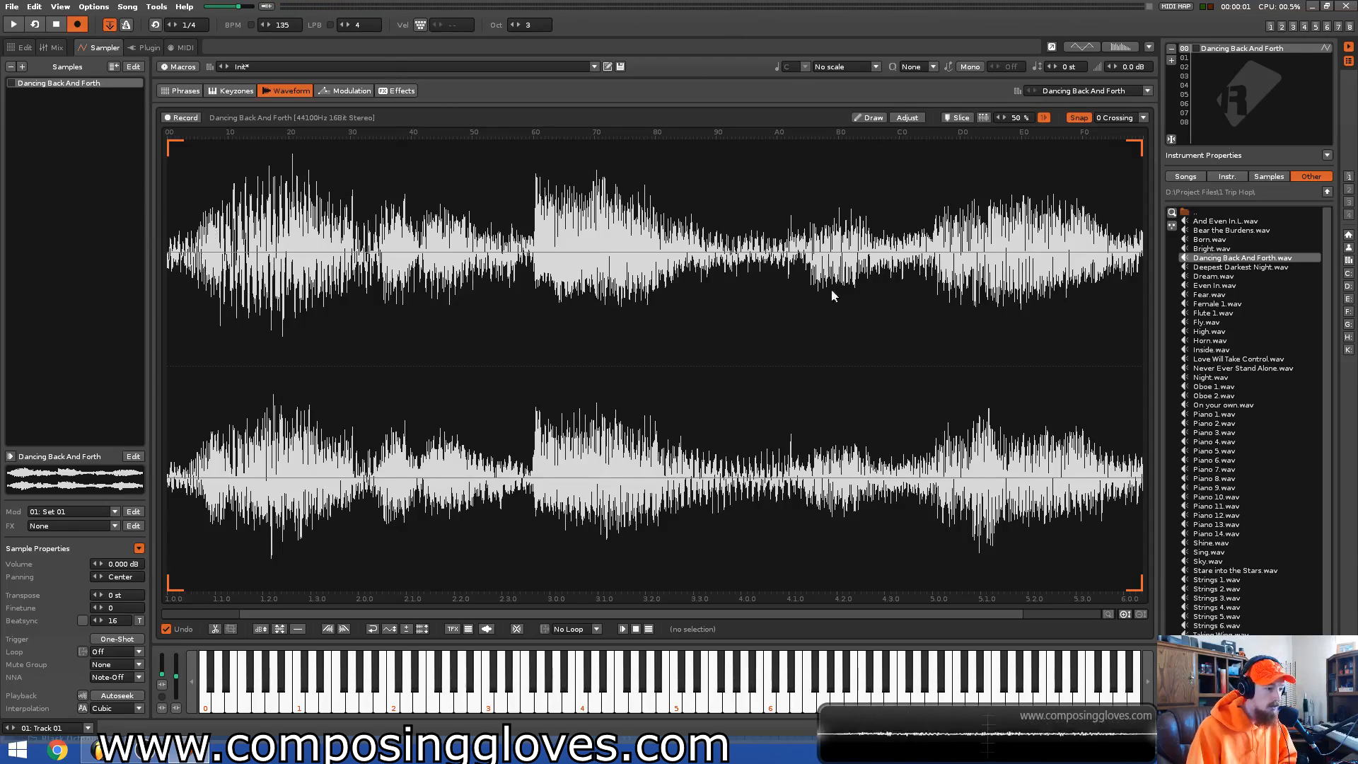
# - In the pattern editor, enter a C-4 note with instrument 00 on line 00 of Track 01 and play the pattern
pyautogui.click(20, 47)
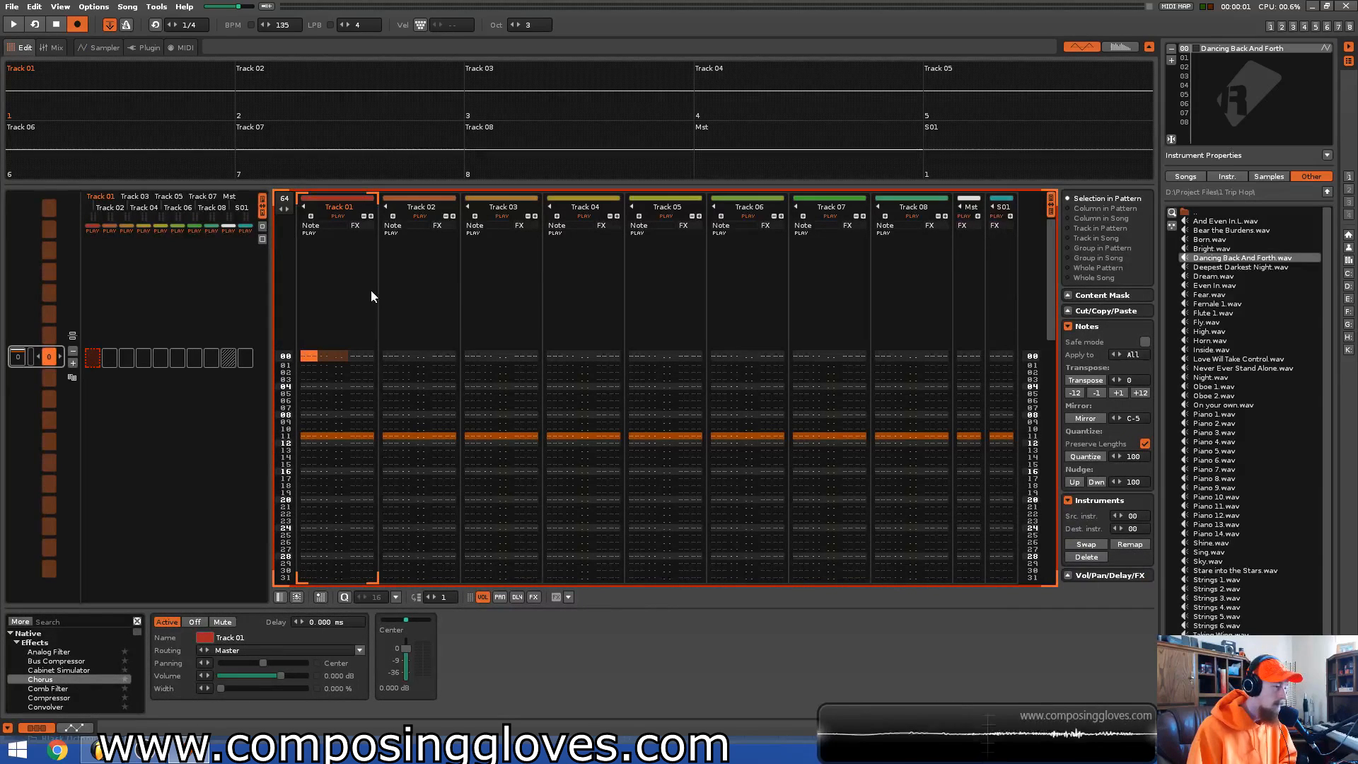
pyautogui.press('q')
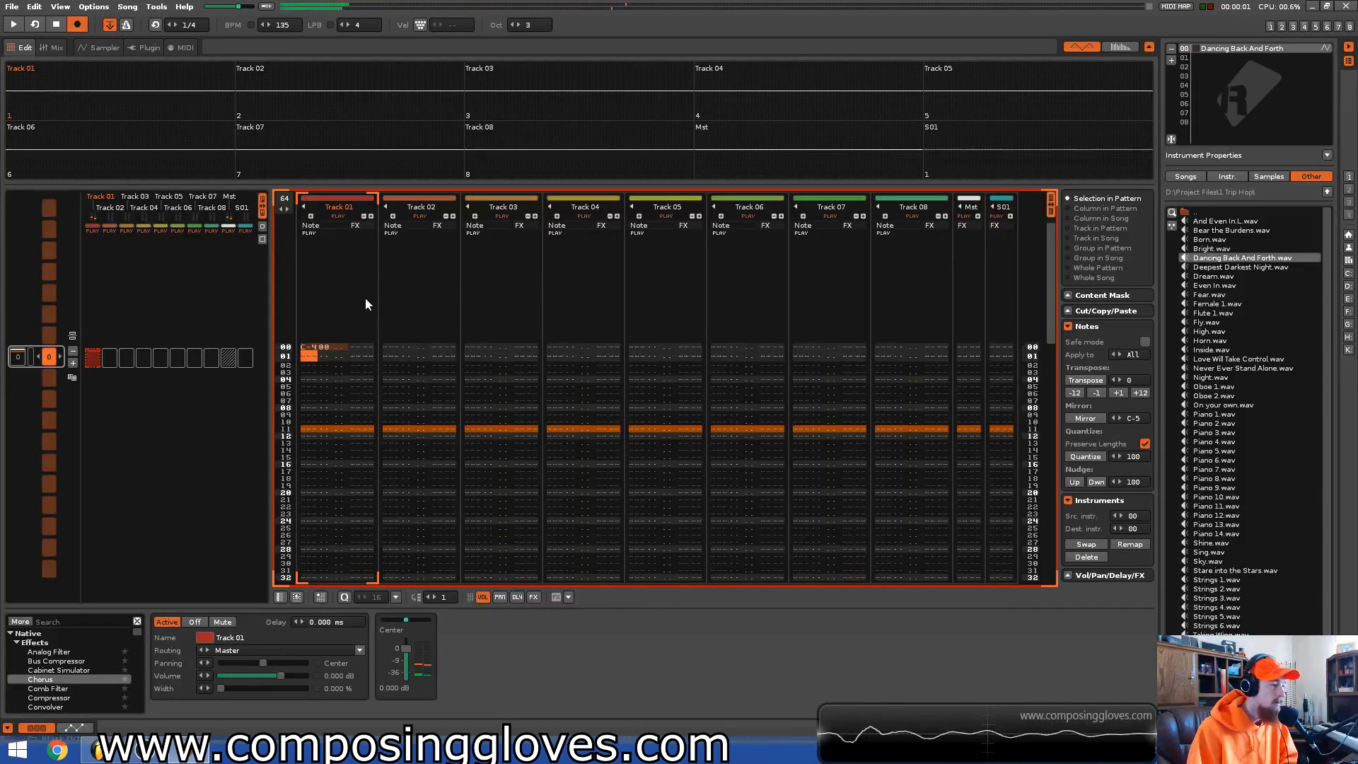
pyautogui.click(353, 347)
pyautogui.press('r')
pyautogui.press('space')
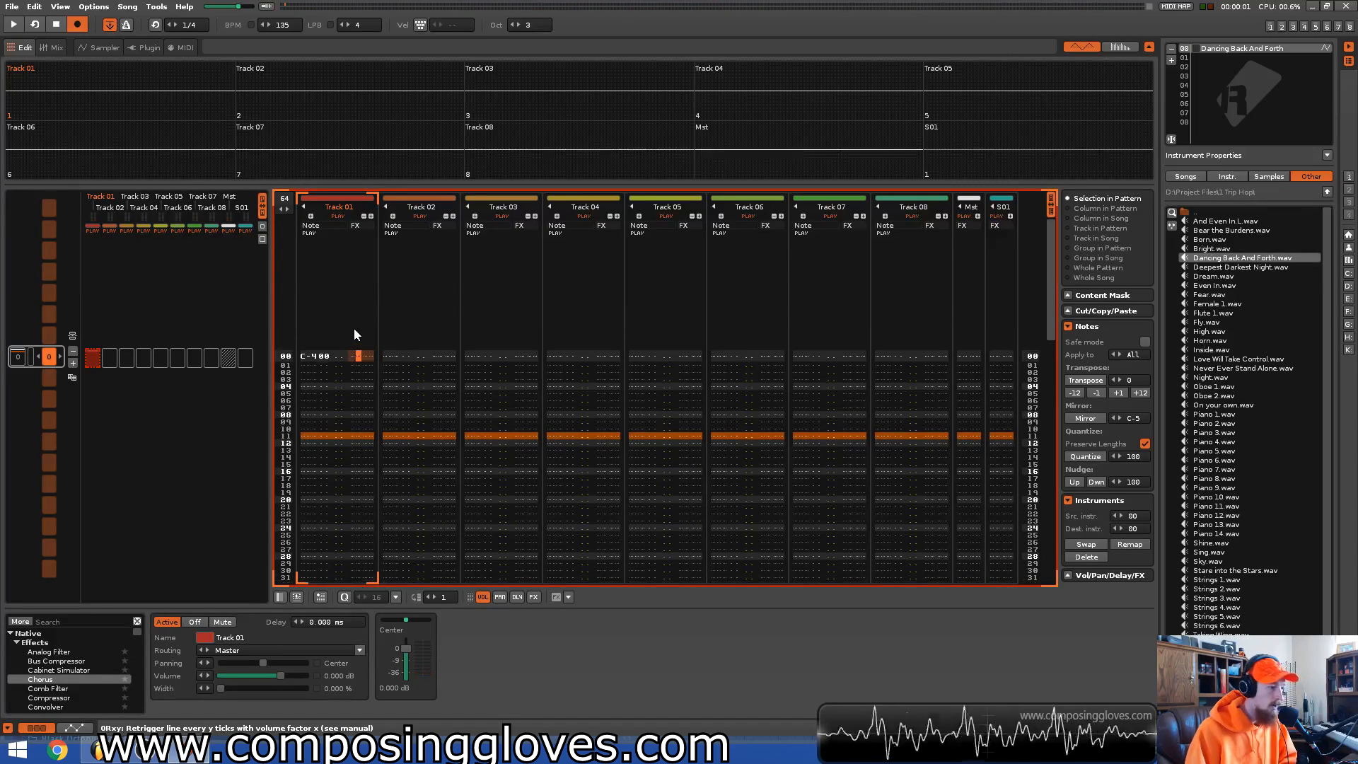
pyautogui.press('space')
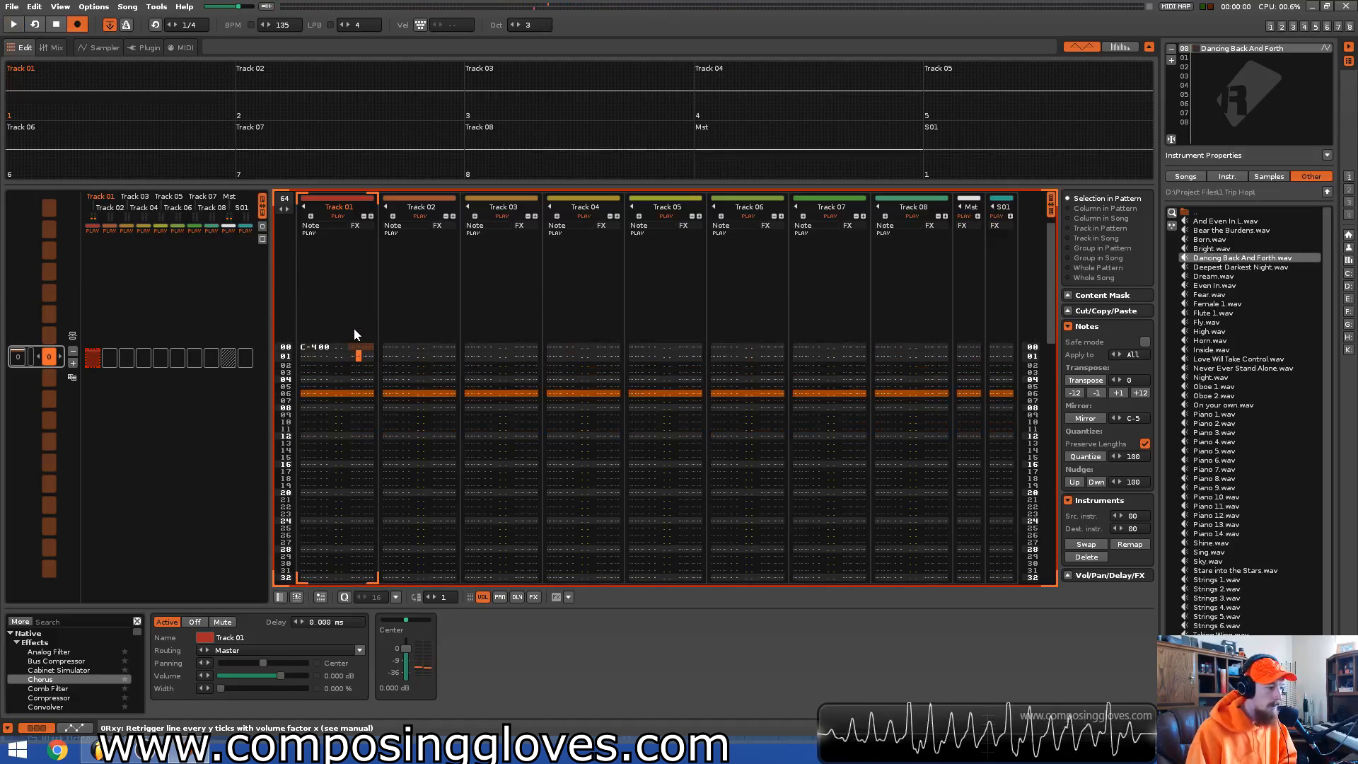
# - Fill Track 01's effect column with the retrigger command R00 on lines 00 to 13
pyautogui.scroll(-4, 353, 328)
pyautogui.hotkey('ctrl', 'v')
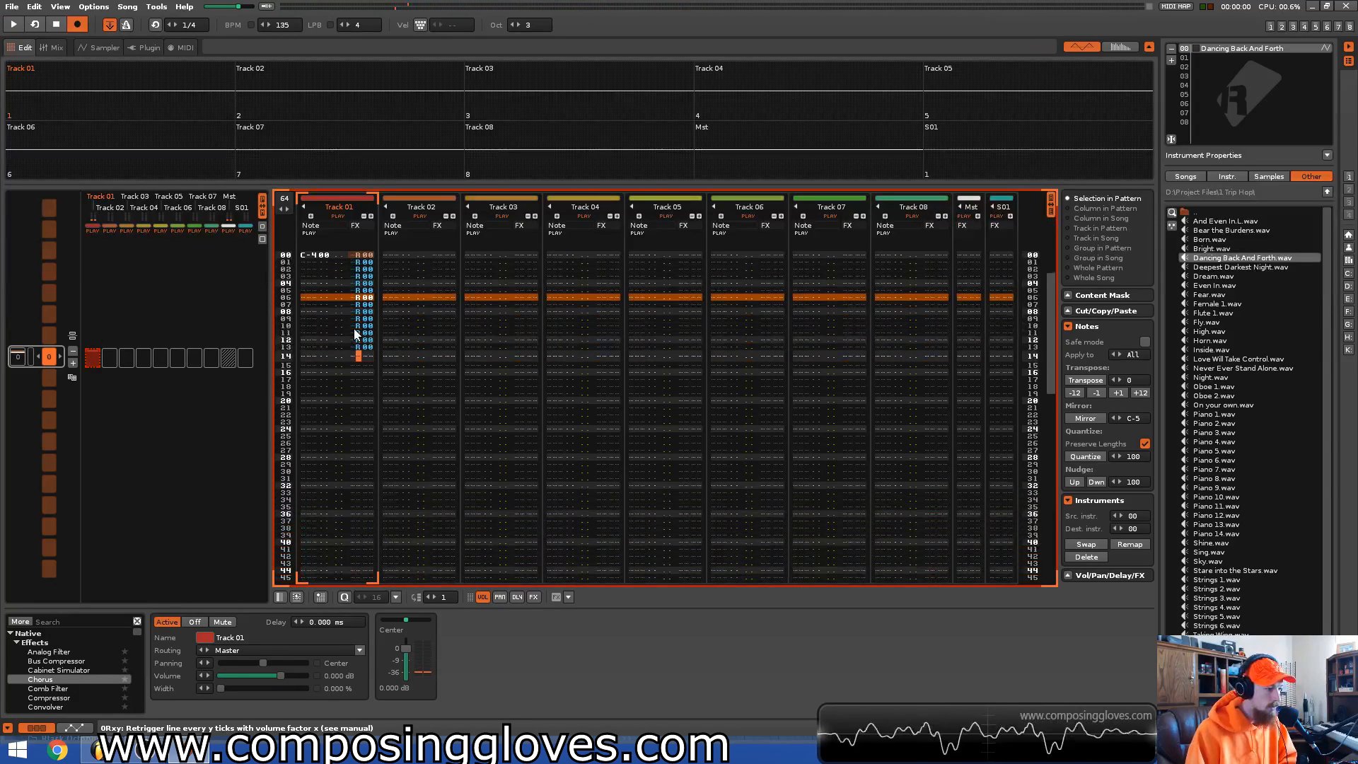
pyautogui.scroll(4, 354, 328)
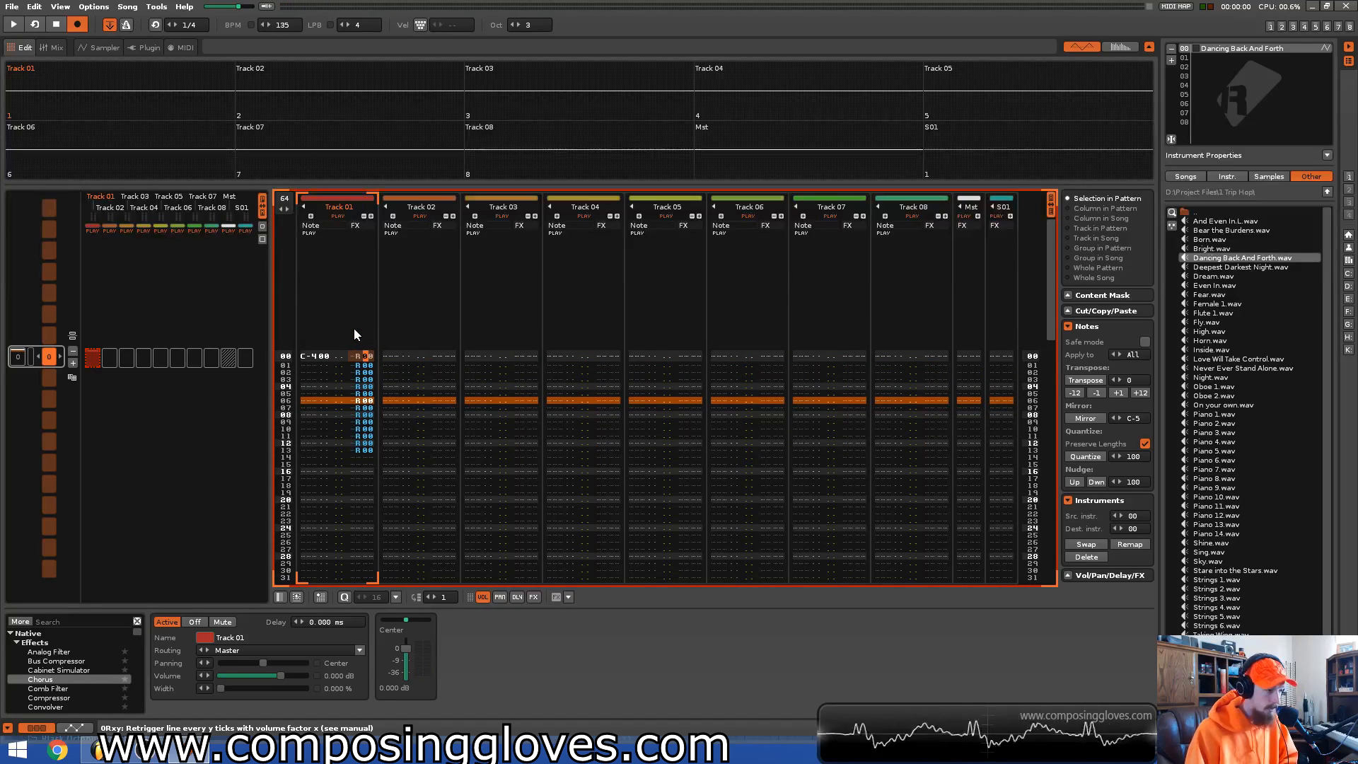
# - Set the first value digit of the retrigger commands to 5 on lines 01 to 13 and play the pattern
pyautogui.scroll(-1, 354, 328)
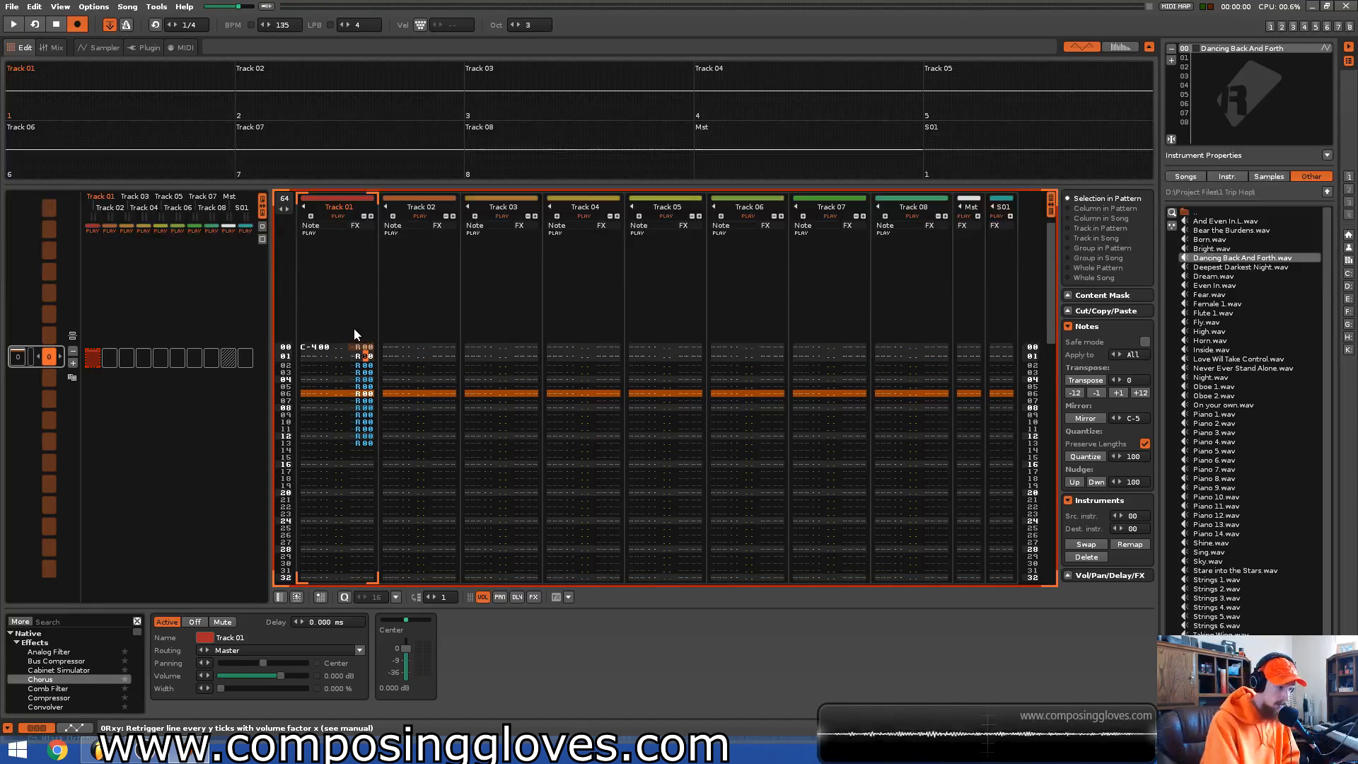
pyautogui.press('5')
pyautogui.press('5')
pyautogui.press('5')
pyautogui.press('5')
pyautogui.press('5')
pyautogui.press('5')
pyautogui.press('5')
pyautogui.press('5')
pyautogui.press('5')
pyautogui.press('5')
pyautogui.press('5')
pyautogui.press('5')
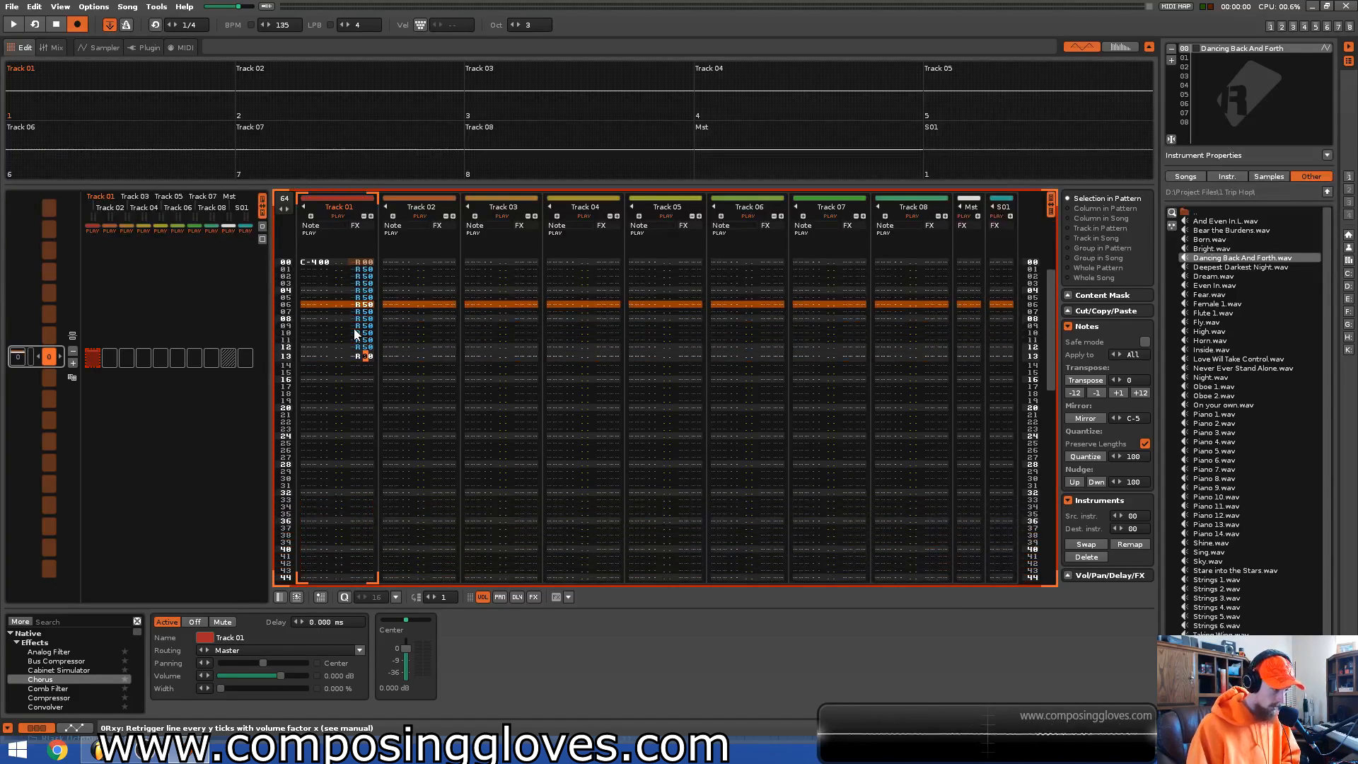
pyautogui.press('5')
pyautogui.press('space')
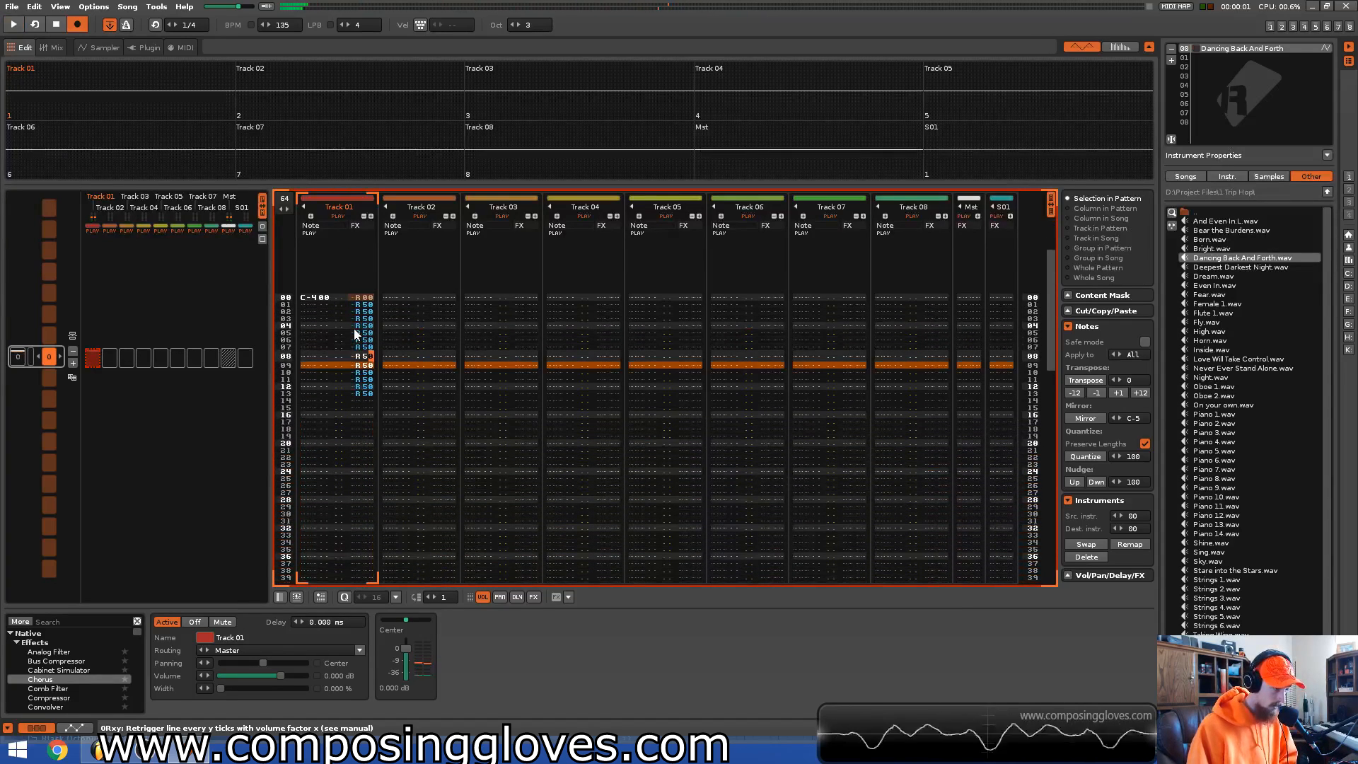
# - Set the second value digit of the retrigger commands to 5 on lines 01 to 13 and play the result
pyautogui.press('5')
pyautogui.press('5')
pyautogui.press('5')
pyautogui.press('5')
pyautogui.press('5')
pyautogui.press('5')
pyautogui.press('5')
pyautogui.press('5')
pyautogui.press('5')
pyautogui.press('5')
pyautogui.press('5')
pyautogui.press('5')
pyautogui.press('5')
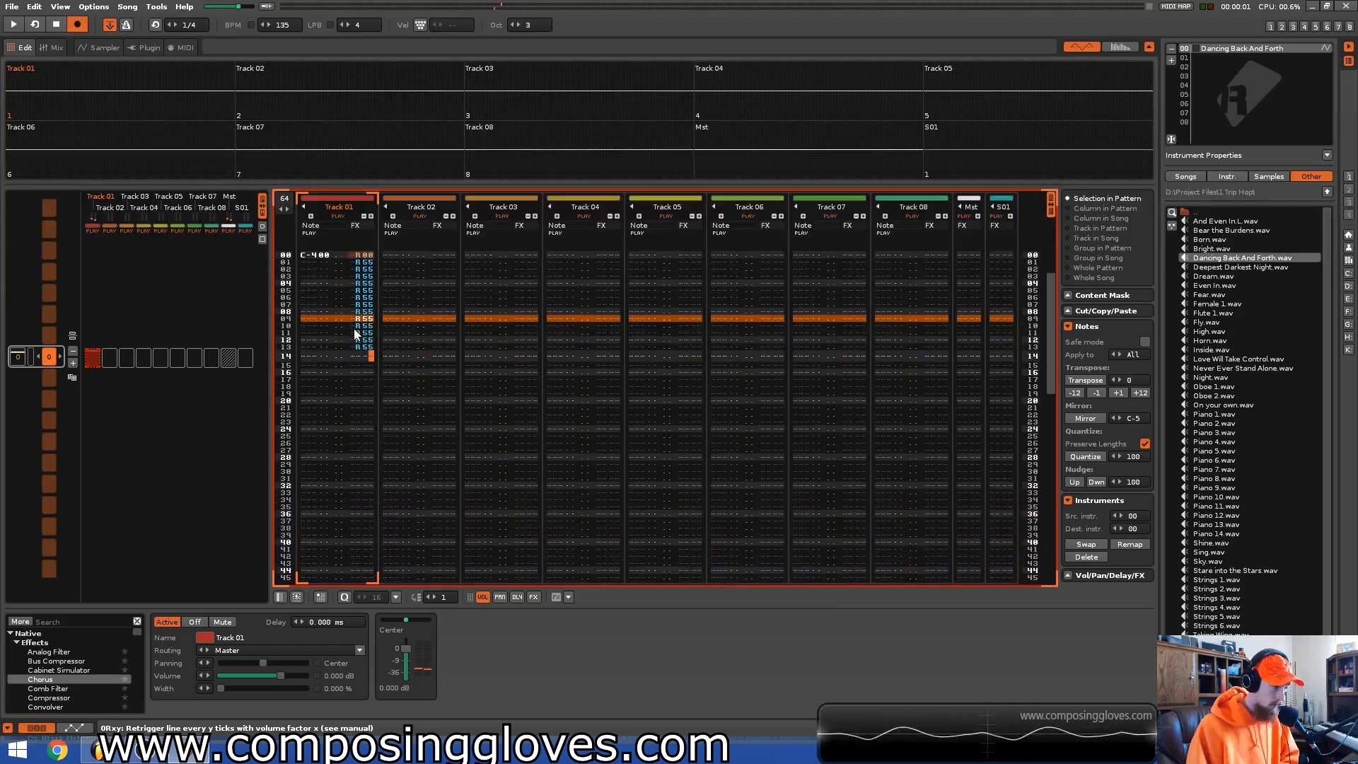
pyautogui.press('Up')
pyautogui.press('Up')
pyautogui.press('Up')
pyautogui.press('Up')
pyautogui.press('space')
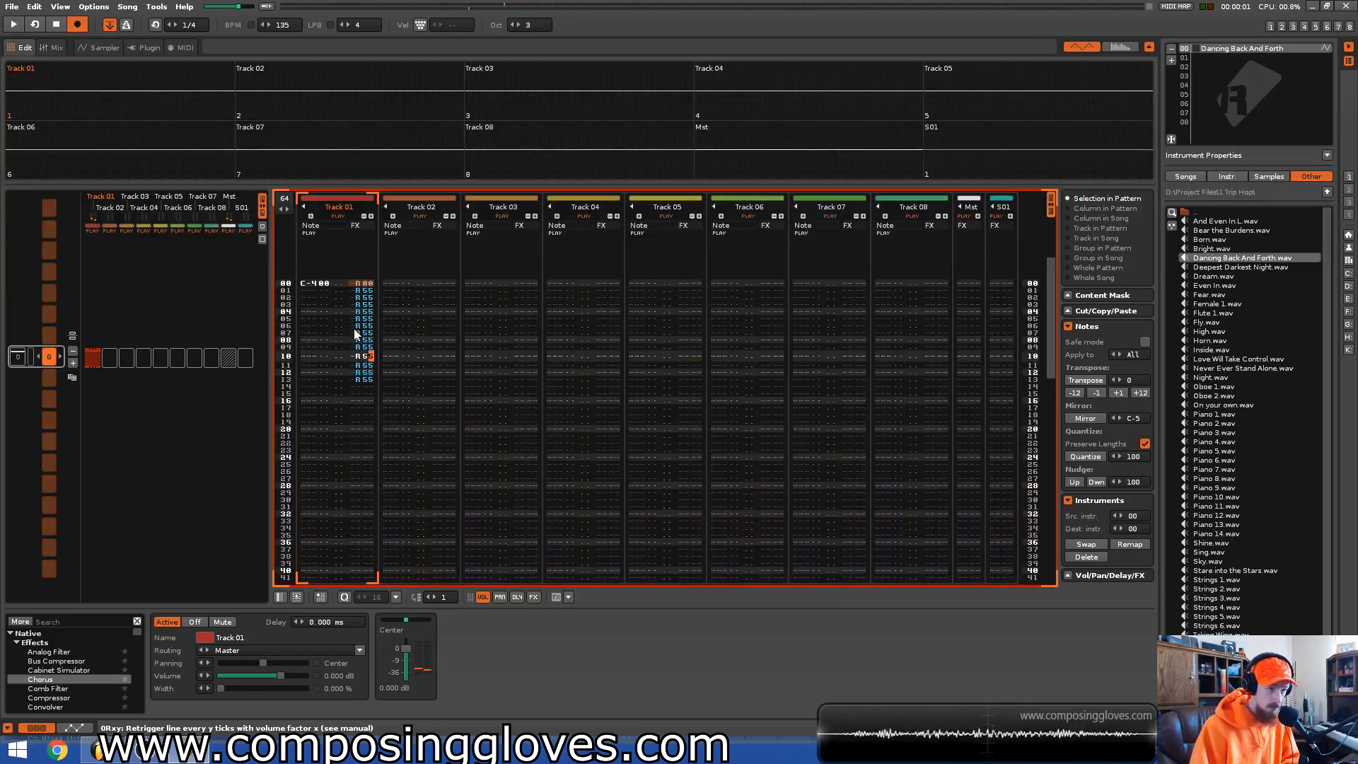
# - Change the effect commands on lines 00 to 13 of Track 01 to S, the sample slice/offset trigger
pyautogui.click(352, 285)
pyautogui.press('space')
pyautogui.press('Right')
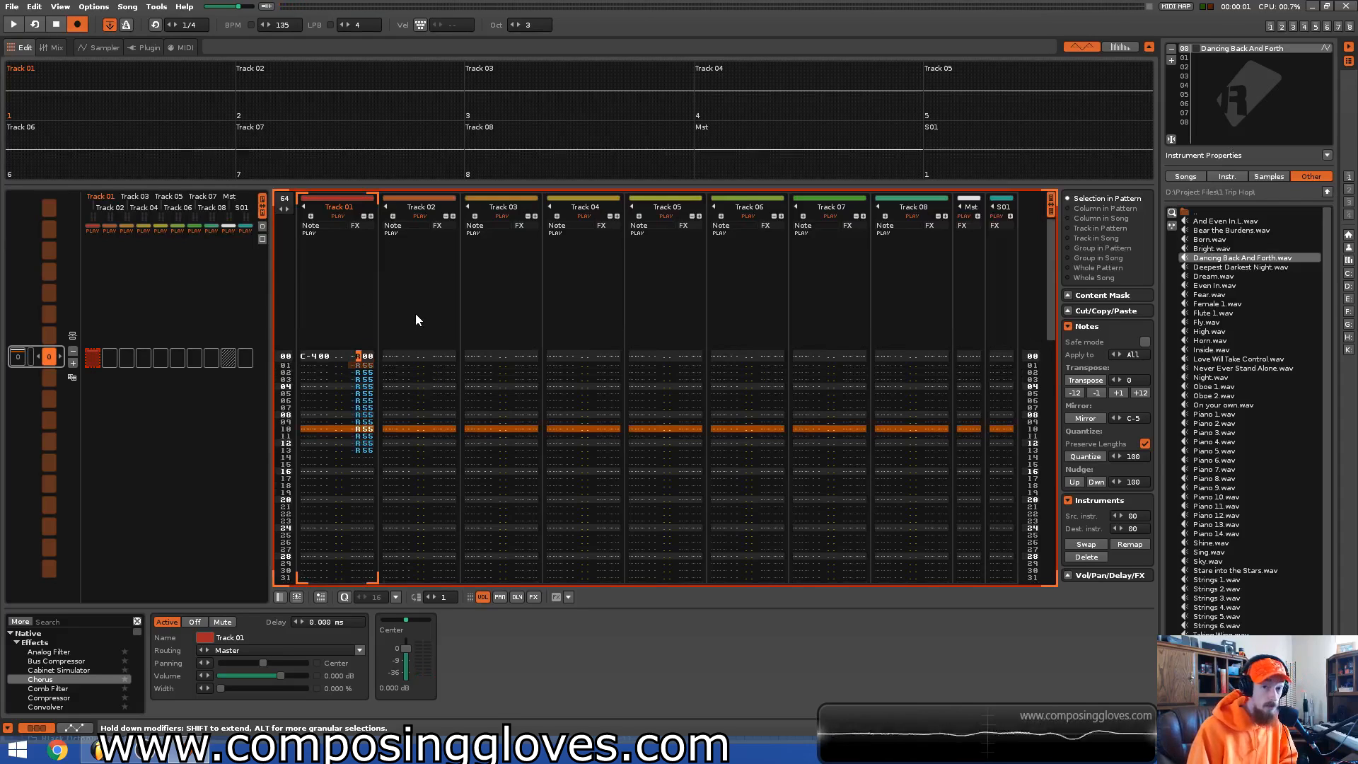
pyautogui.write('ssssssssssssss')
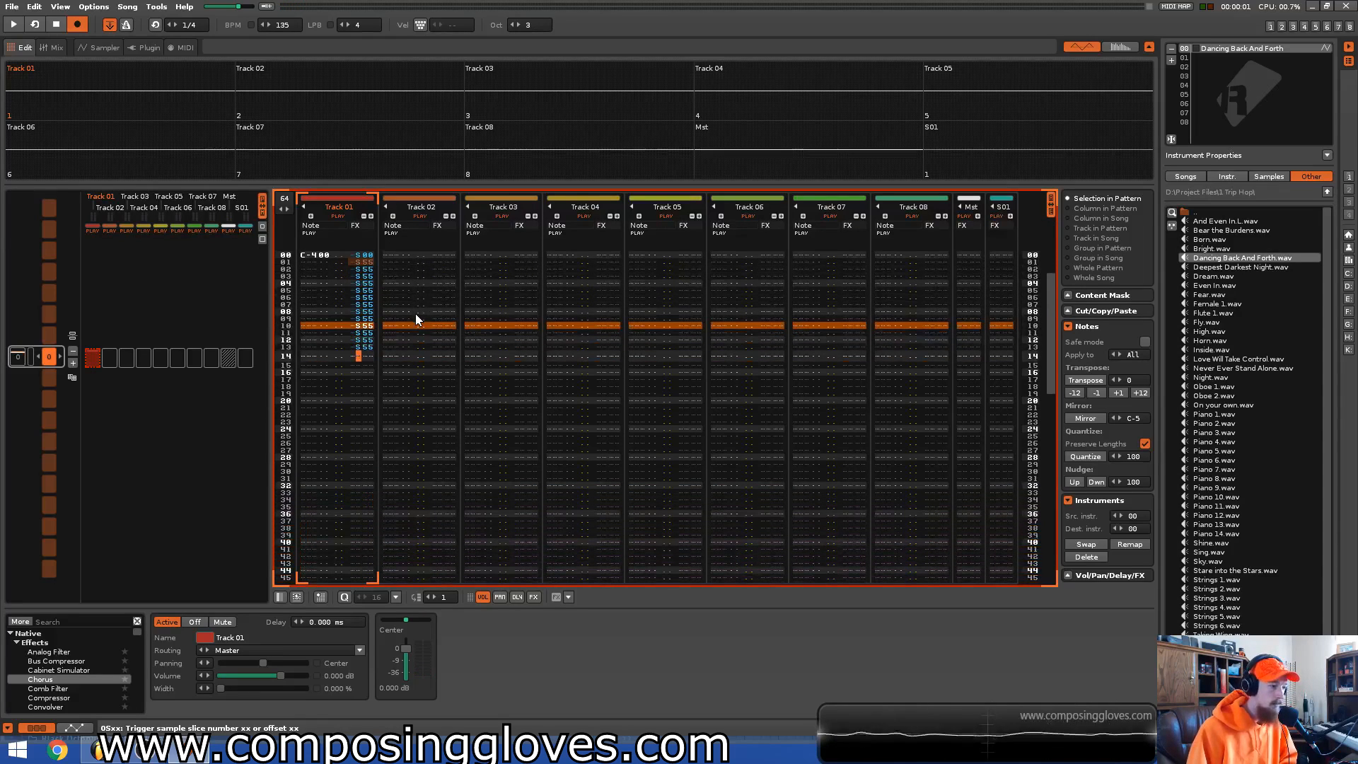
# - Enter C-4 notes on lines 01 to 13 of Track 01 and play the pattern to hear the offset effect
pyautogui.click(306, 261)
pyautogui.write('qqqqqqqqqqqq')
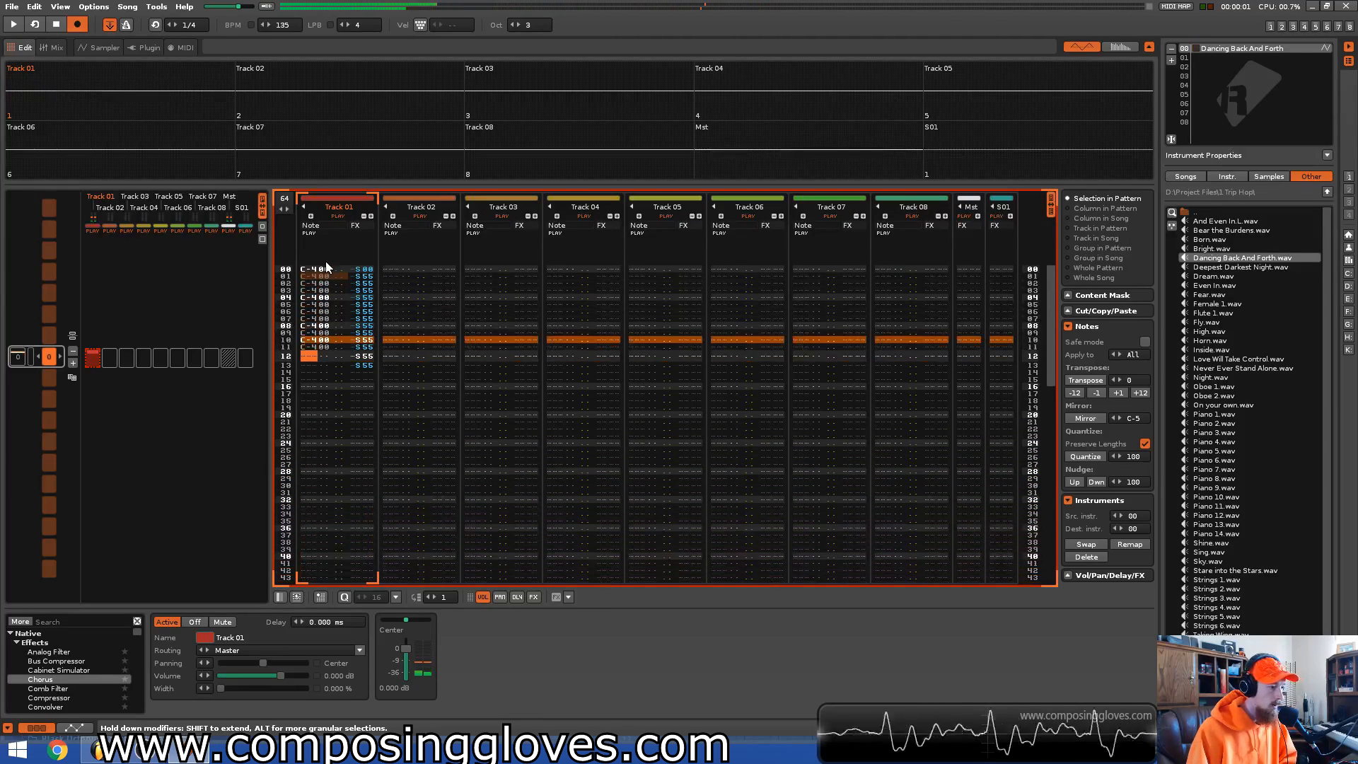
pyautogui.write('q')
pyautogui.press('space')
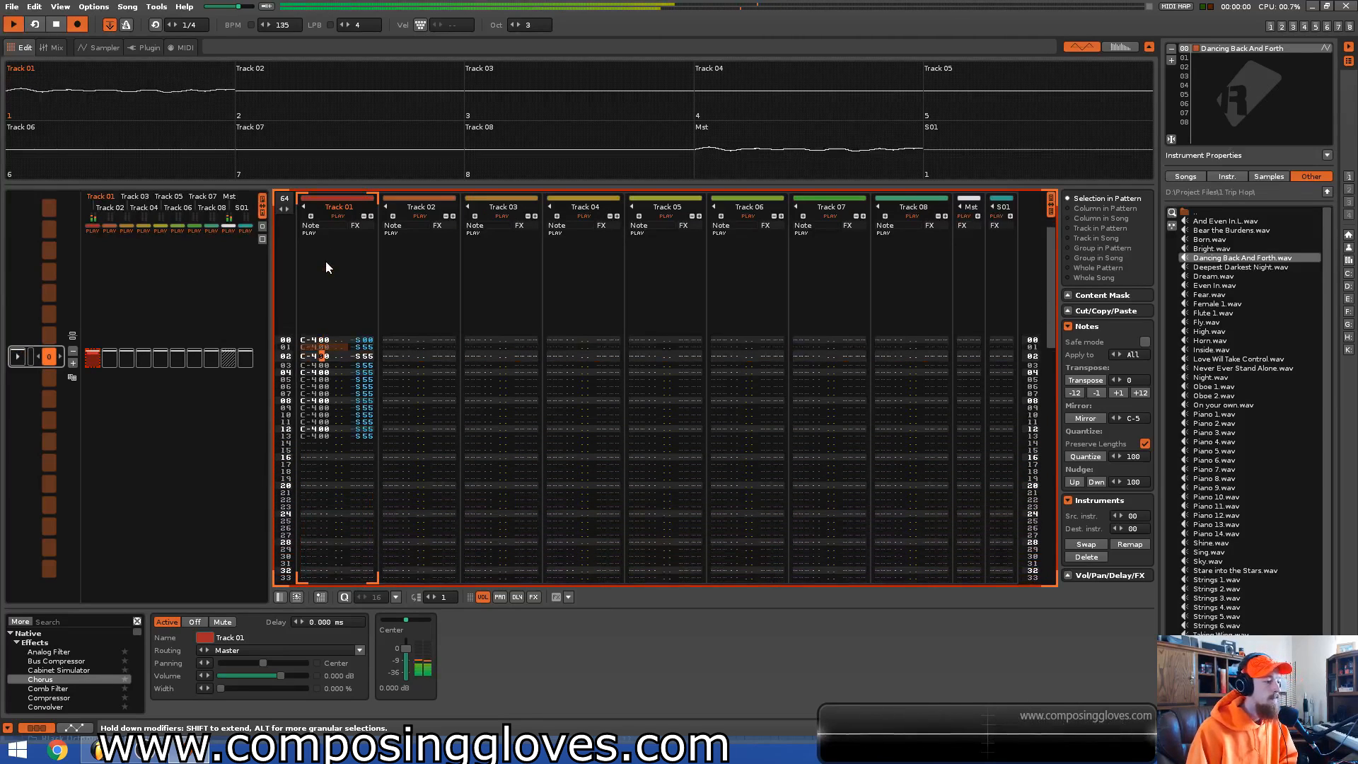
pyautogui.press('space')
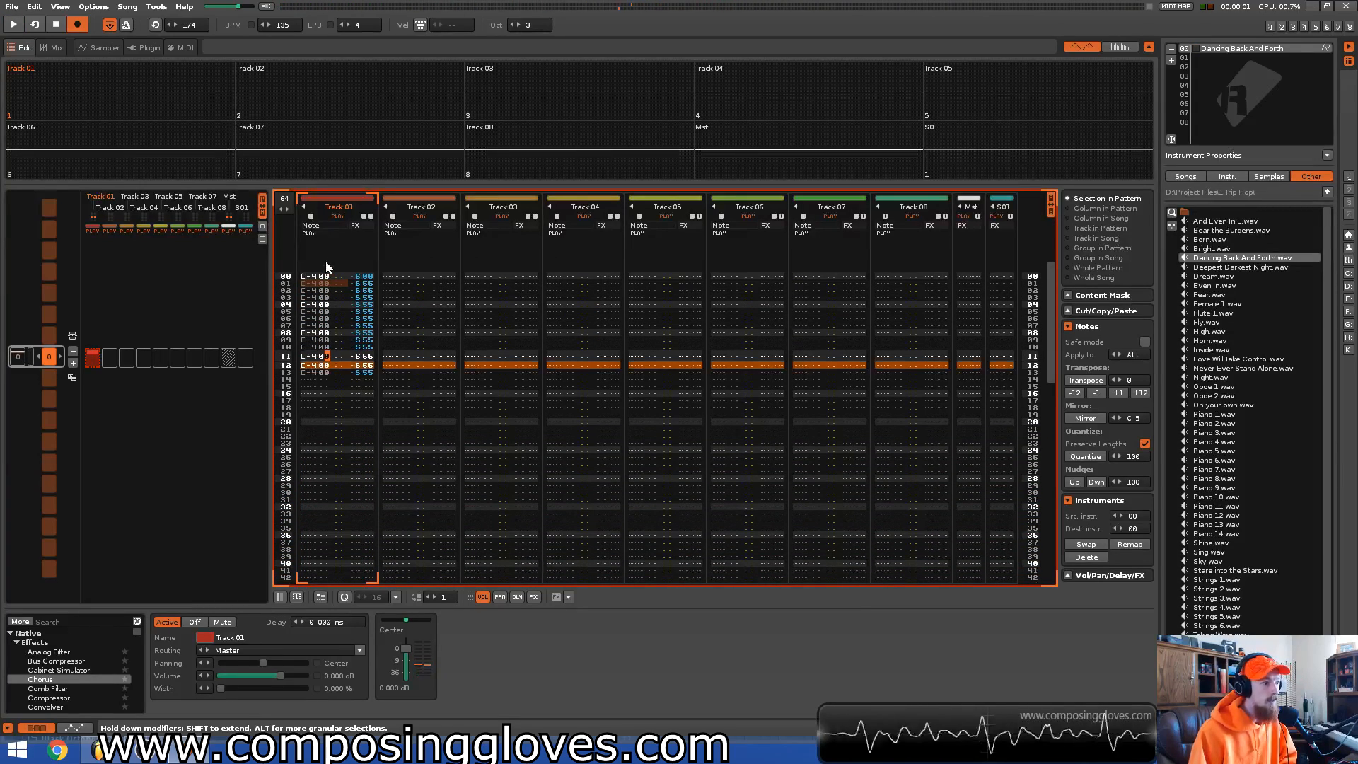
# - Interpolate the sample offset commands on lines 00 to 13 of Track 01 from S00 to S55
pyautogui.click(366, 278)
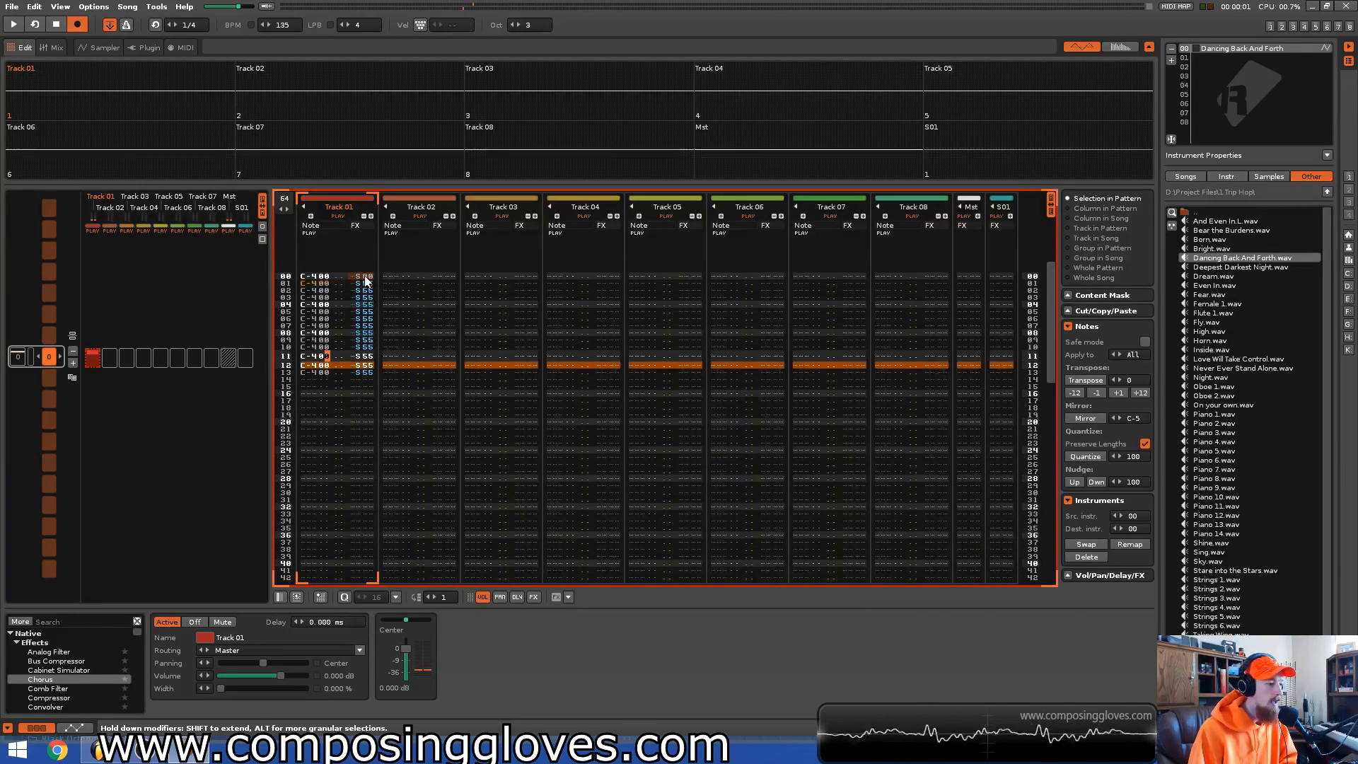
pyautogui.keyDown('shift'); pyautogui.click(355, 452); pyautogui.keyUp('shift')
pyautogui.hotkey('ctrl', 'i')
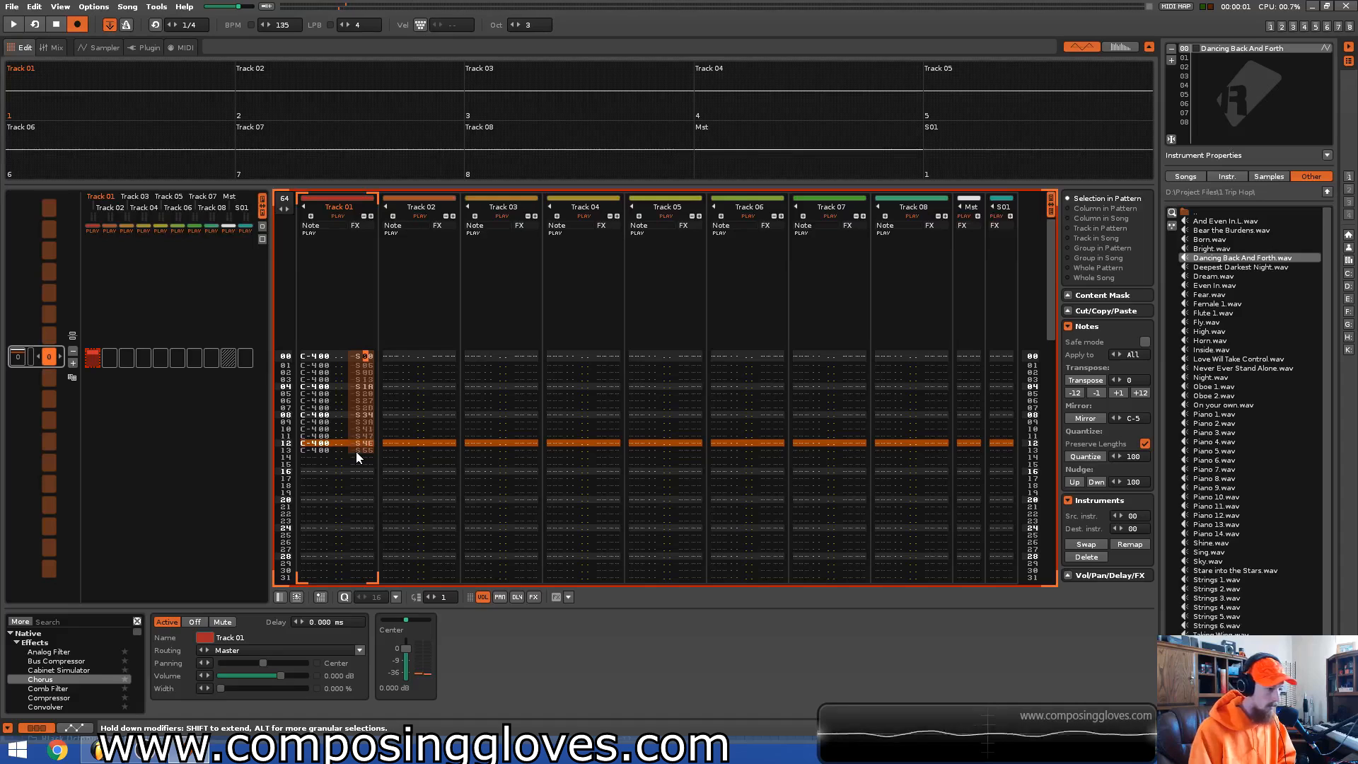
# - Play the pattern while watching the sample's waveform to check the playback offsets, and return to the pattern editor
pyautogui.press('space')
pyautogui.click(110, 47)
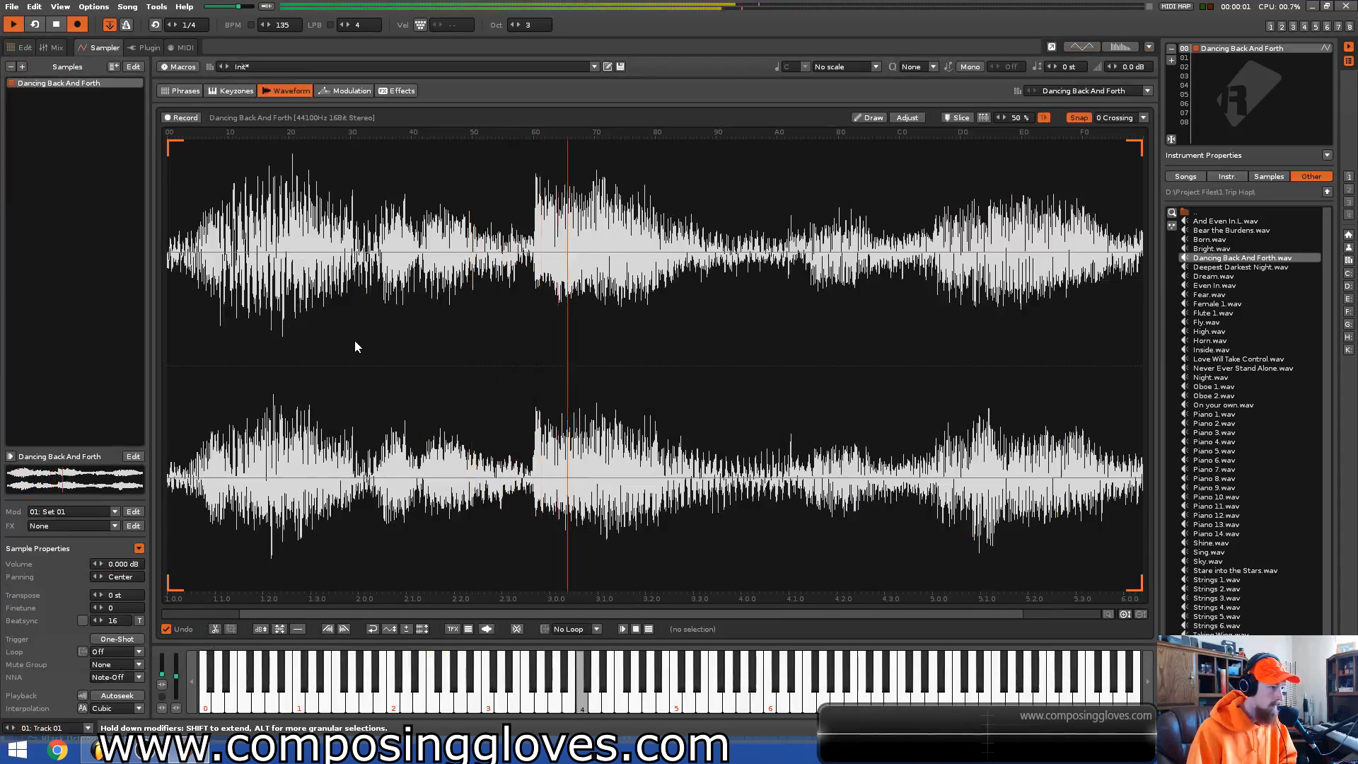
pyautogui.press('space')
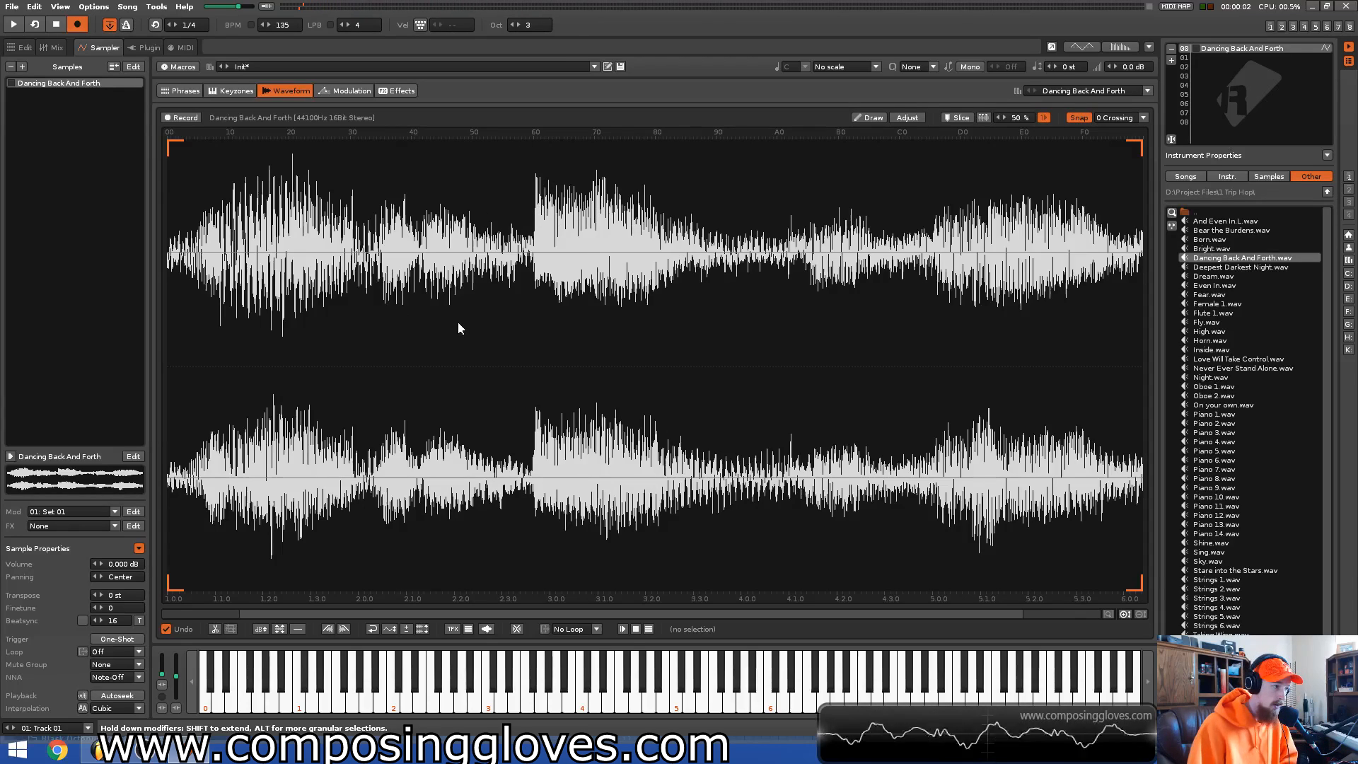
pyautogui.press('space')
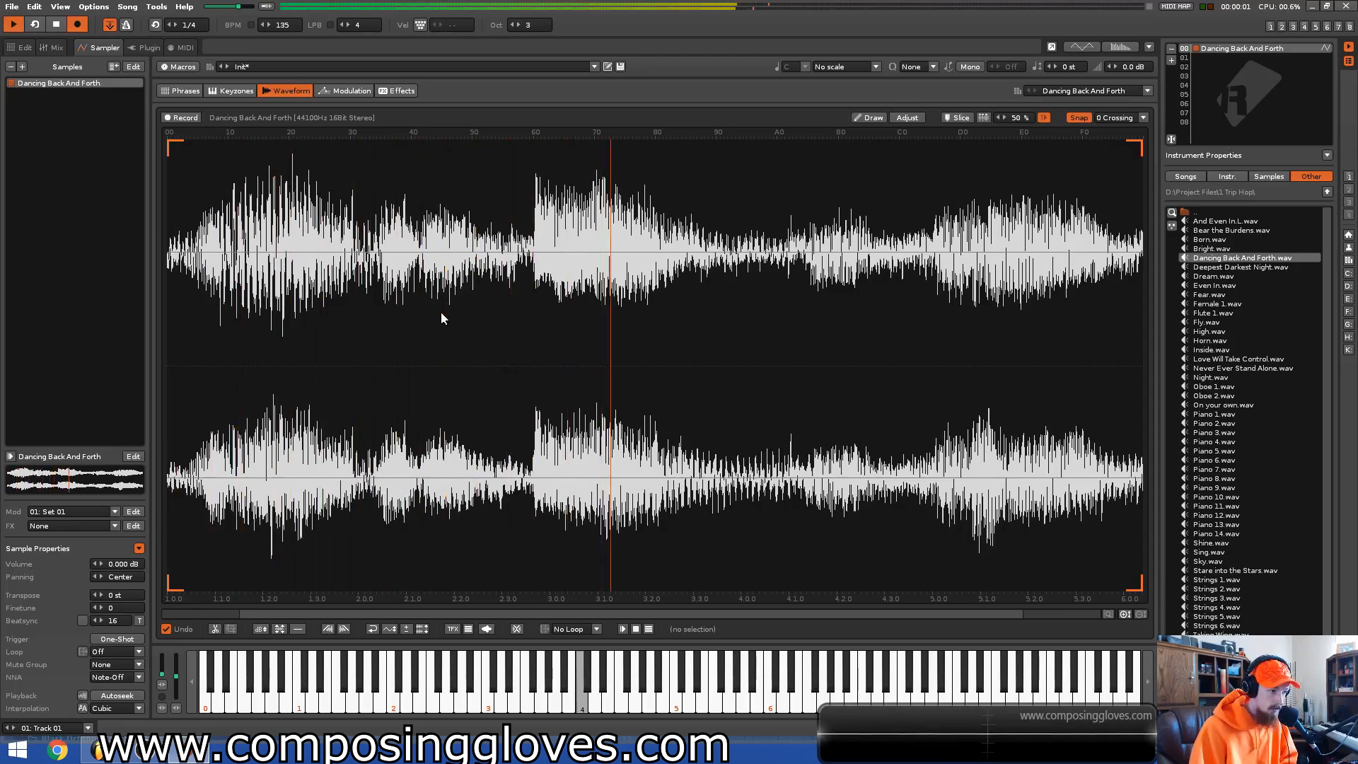
pyautogui.press('space')
pyautogui.click(27, 46)
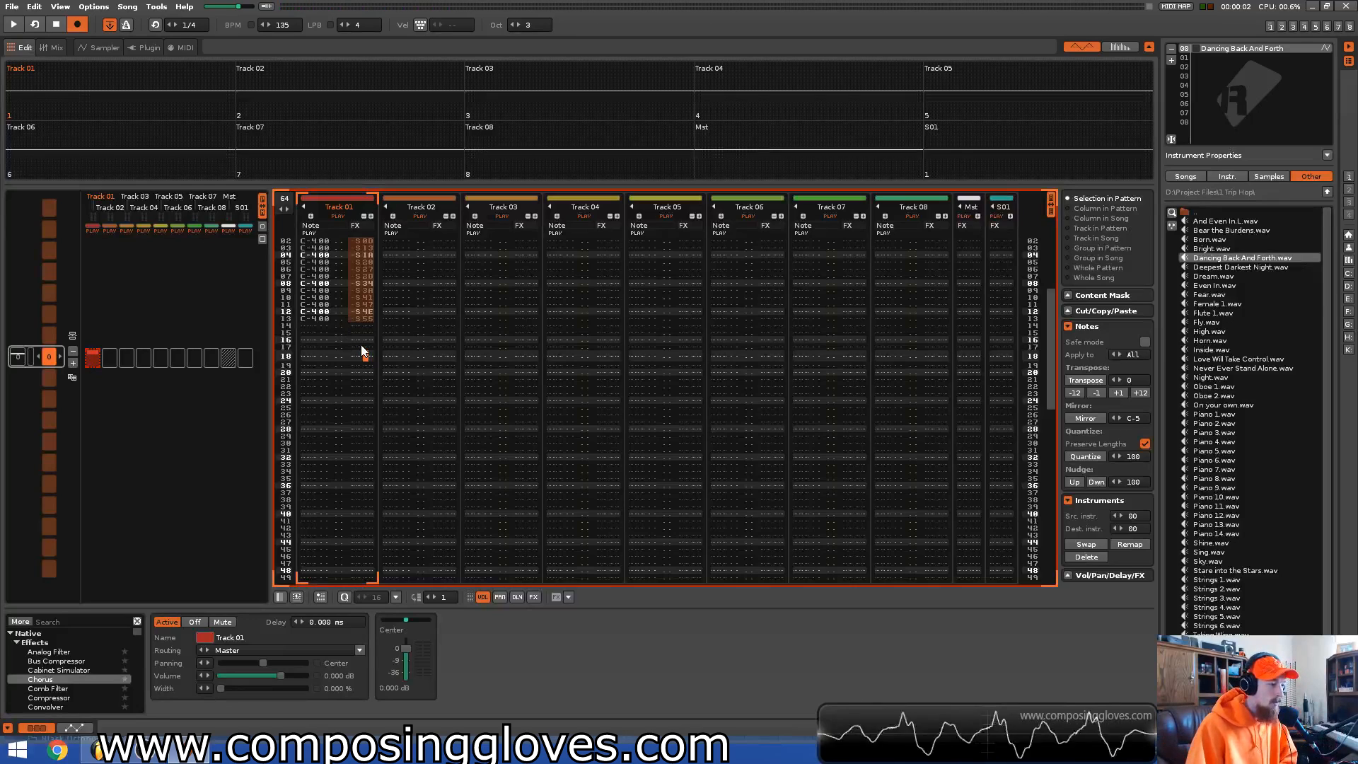
pyautogui.press('space')
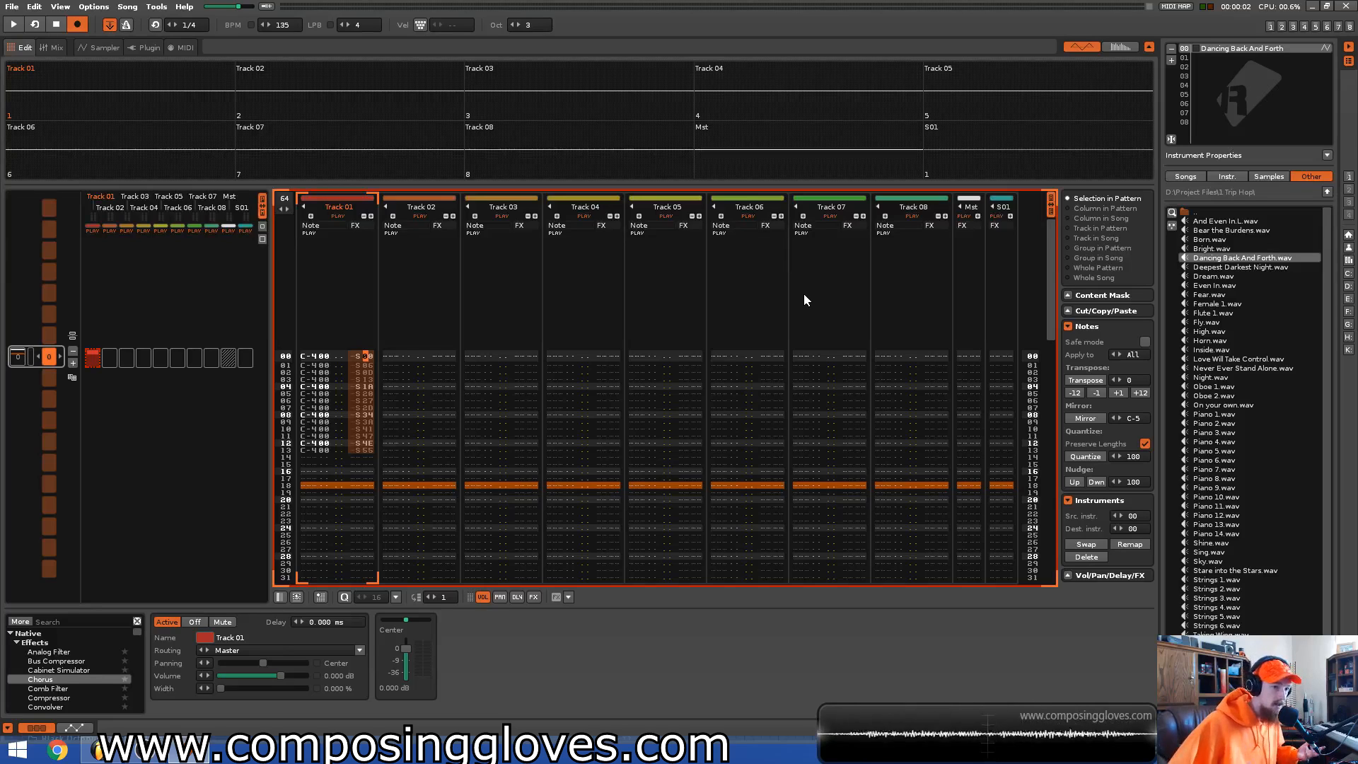
pyautogui.click(322, 356)
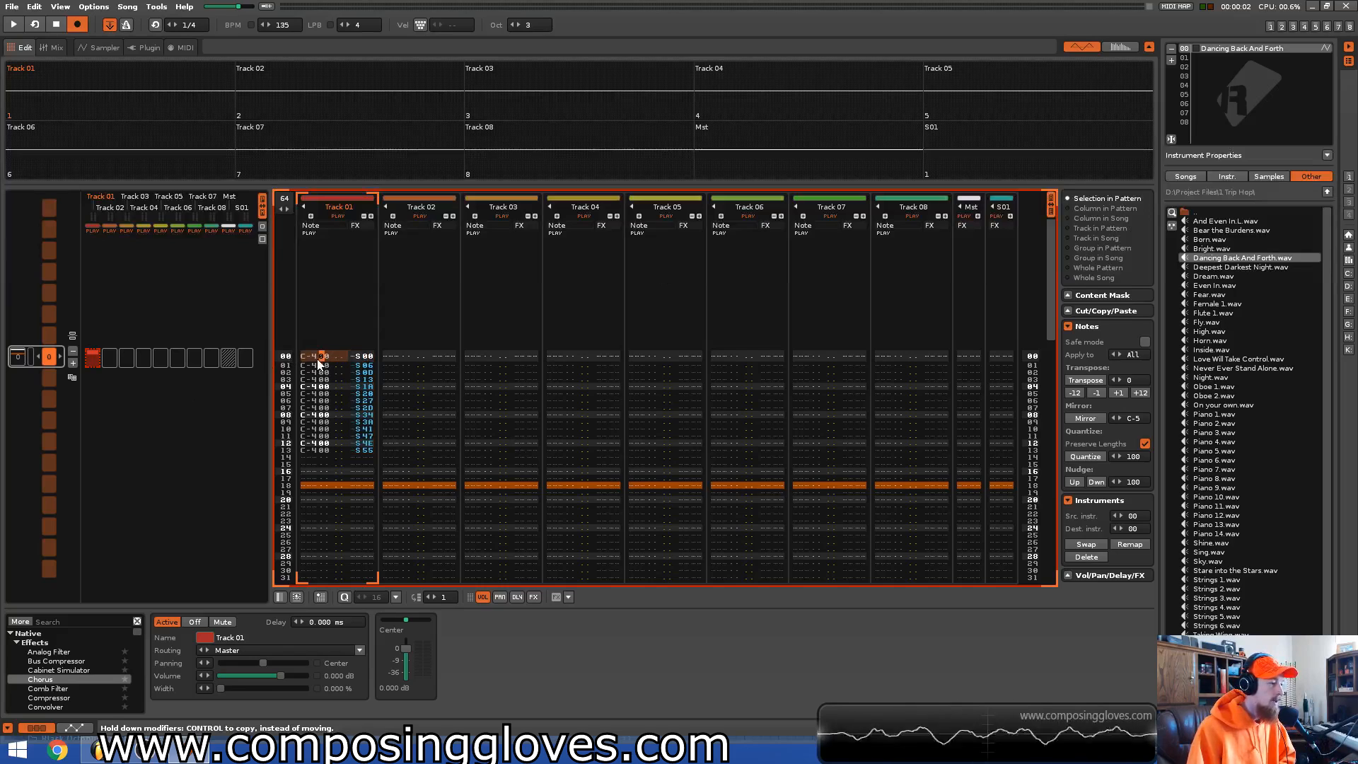
pyautogui.scroll(-4, 362, 367)
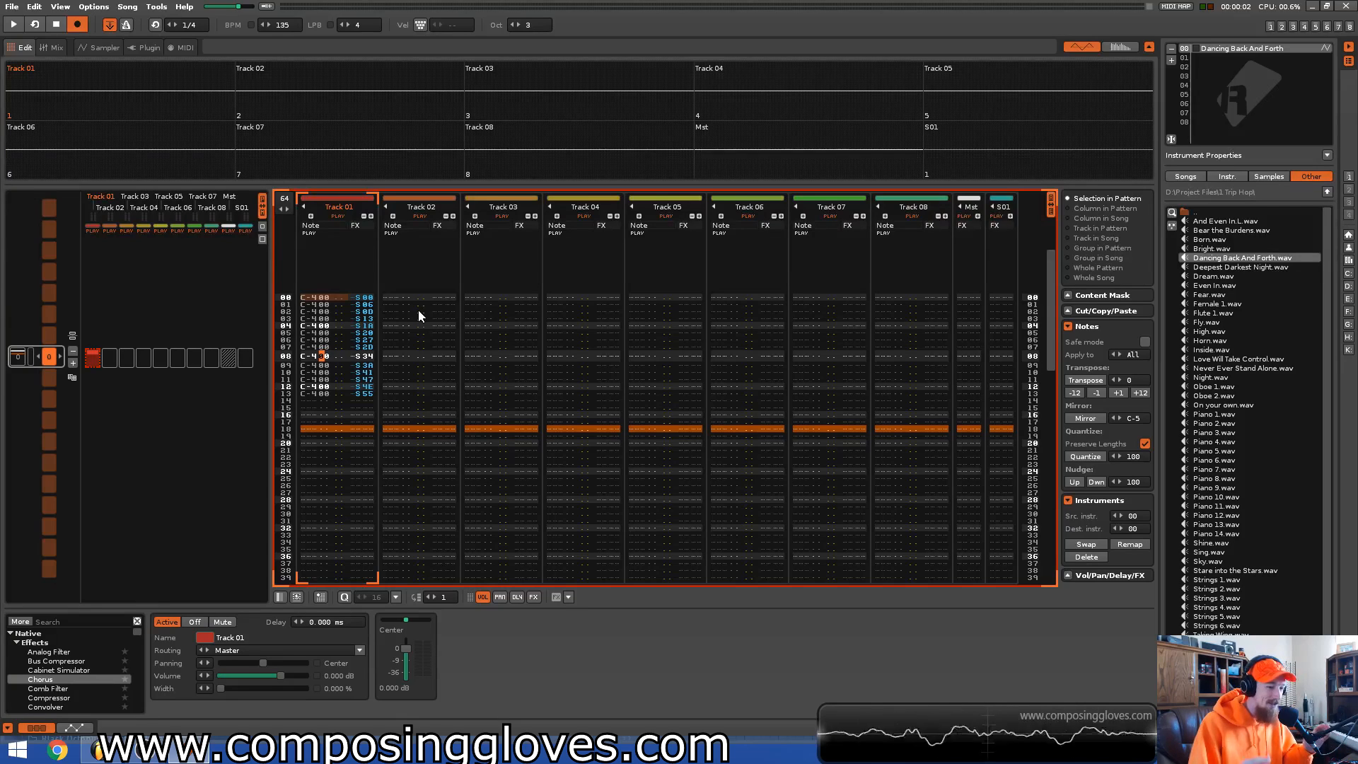
pyautogui.click(354, 300)
pyautogui.click(420, 267)
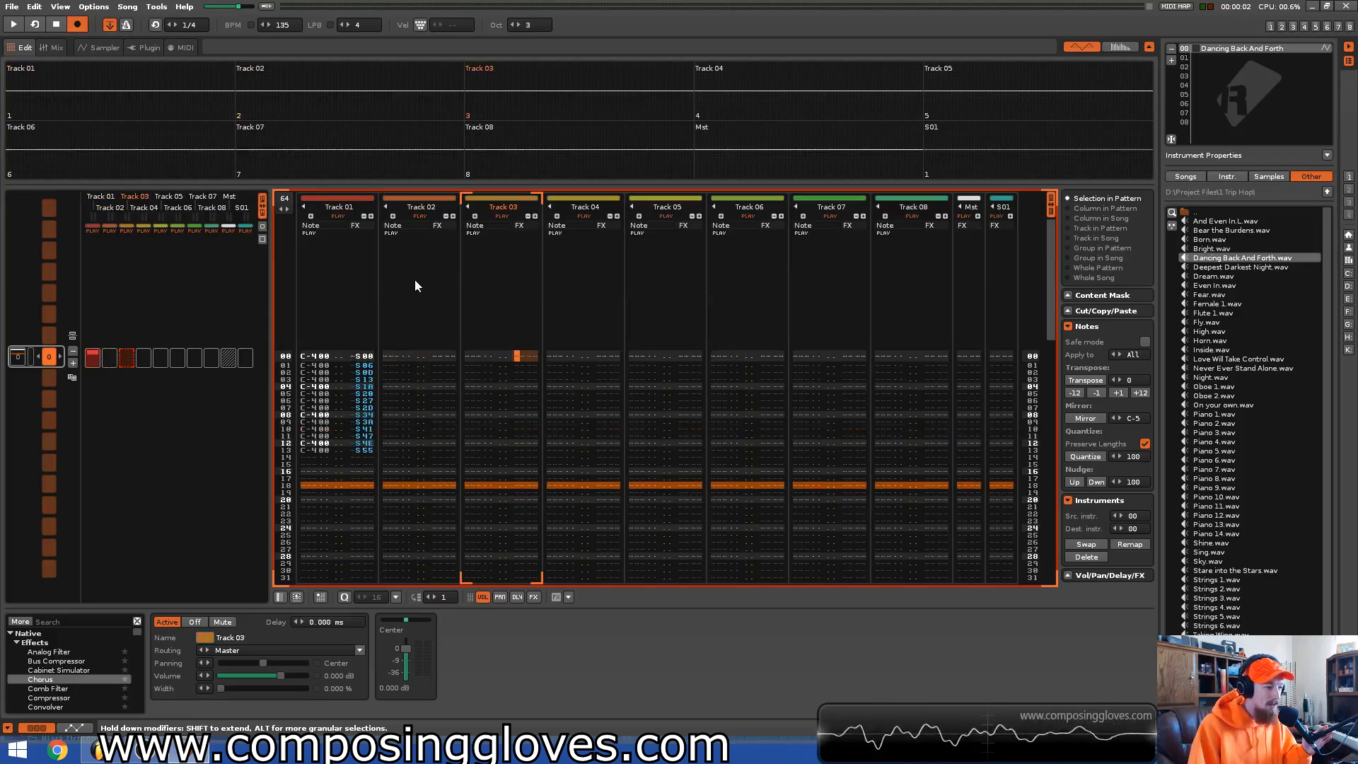
# - Delete the C-4 notes on lines 00 to 13 of Track 01
pyautogui.click(320, 288)
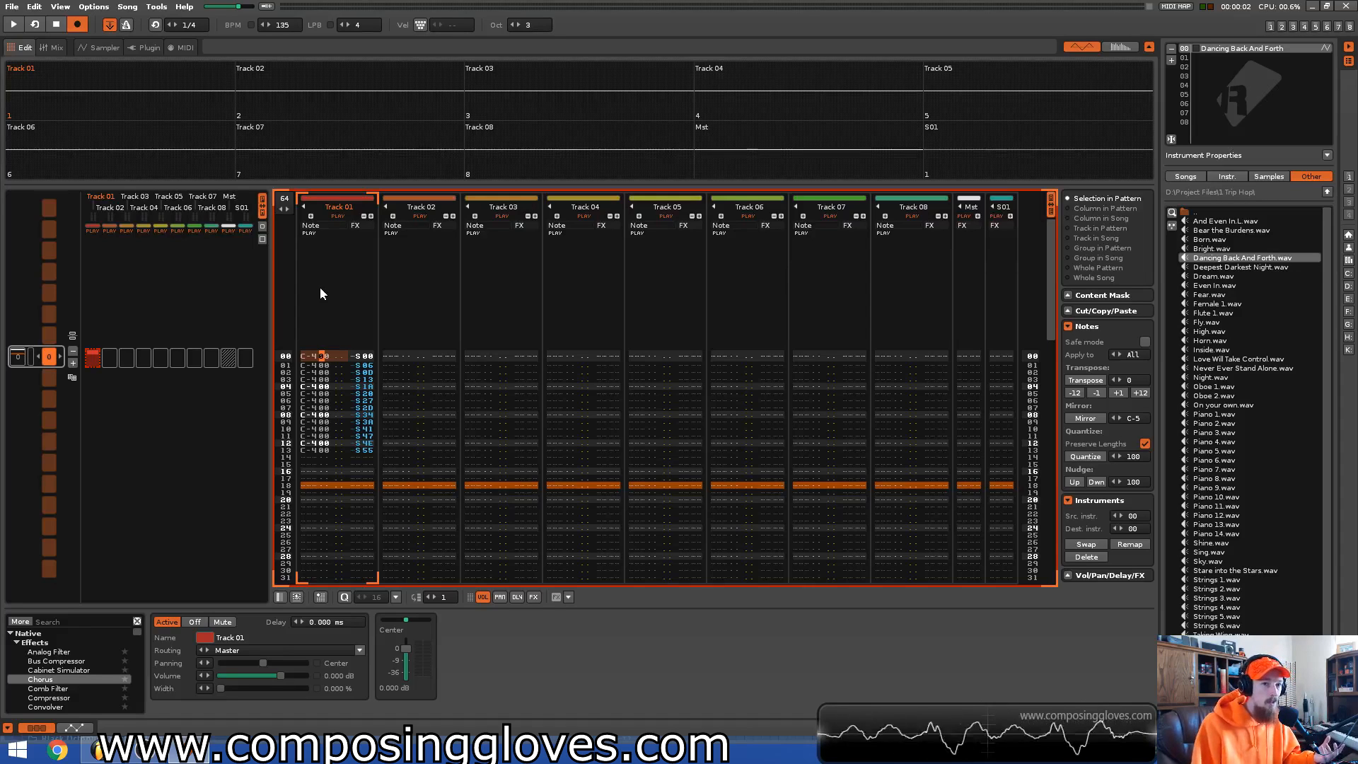
pyautogui.press('Left')
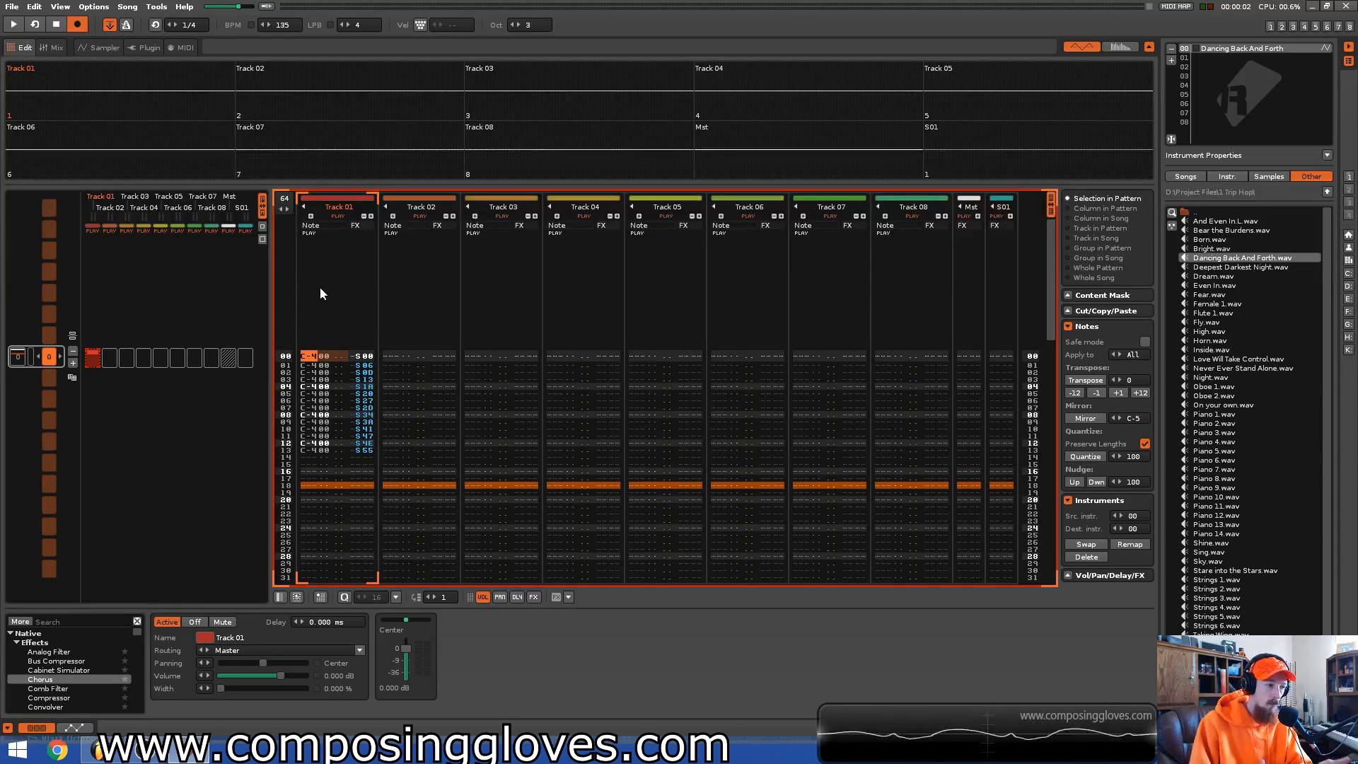
pyautogui.press('Left')
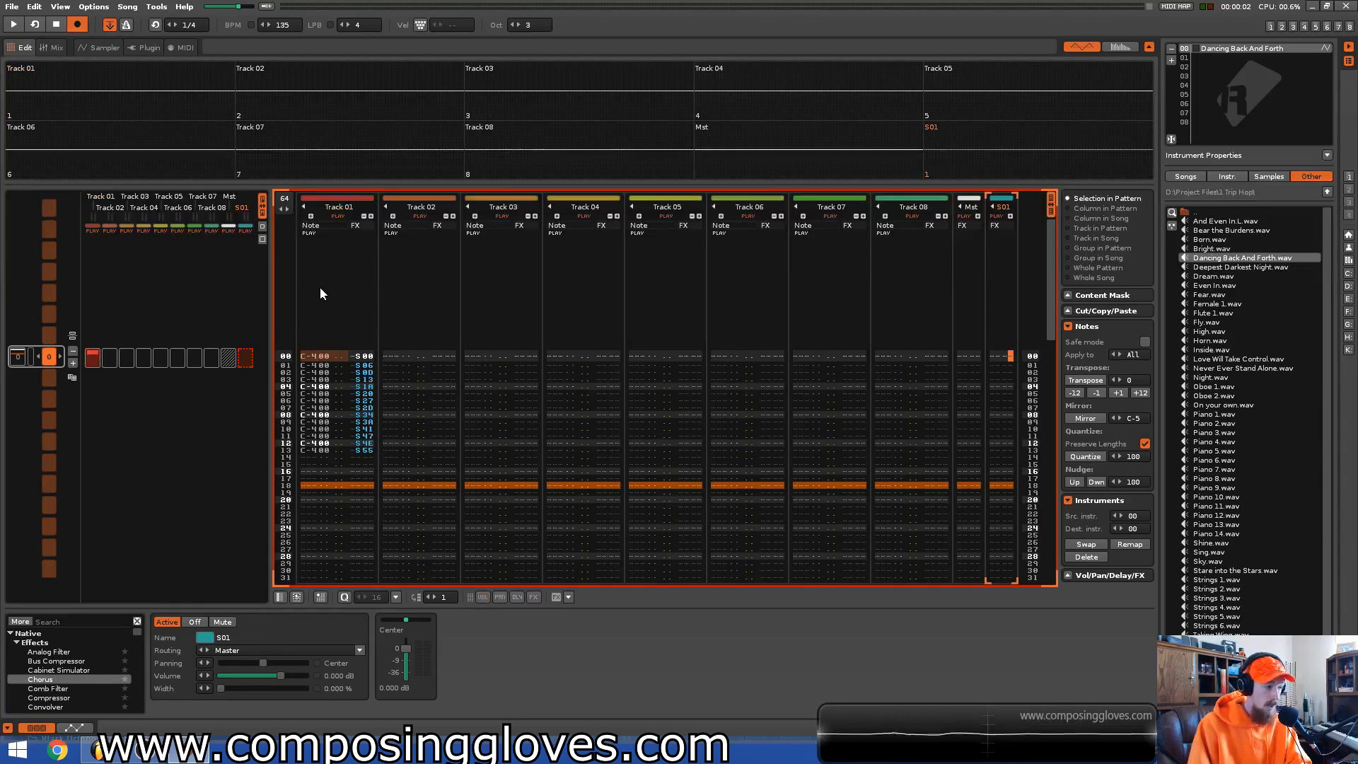
pyautogui.press('Right')
pyautogui.press('Delete')
pyautogui.press('Delete')
pyautogui.press('Delete')
pyautogui.press('Delete')
pyautogui.press('Delete')
pyautogui.press('Delete')
pyautogui.press('Delete')
pyautogui.press('Delete')
pyautogui.press('Delete')
pyautogui.press('Delete')
pyautogui.press('Delete')
pyautogui.press('Delete')
pyautogui.press('Delete')
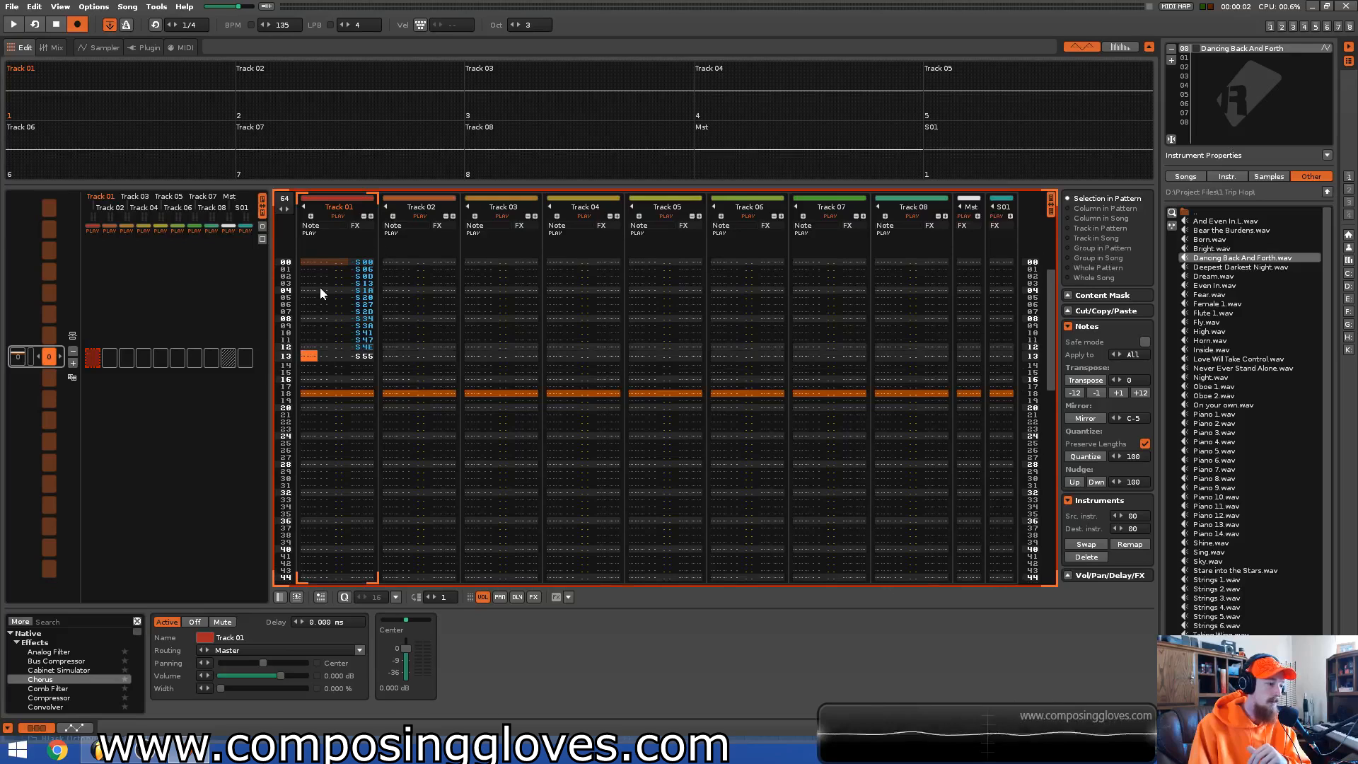
# - Clear the S offset commands from the effect column on lines 00 to 13 of Track 01
pyautogui.press('Home')
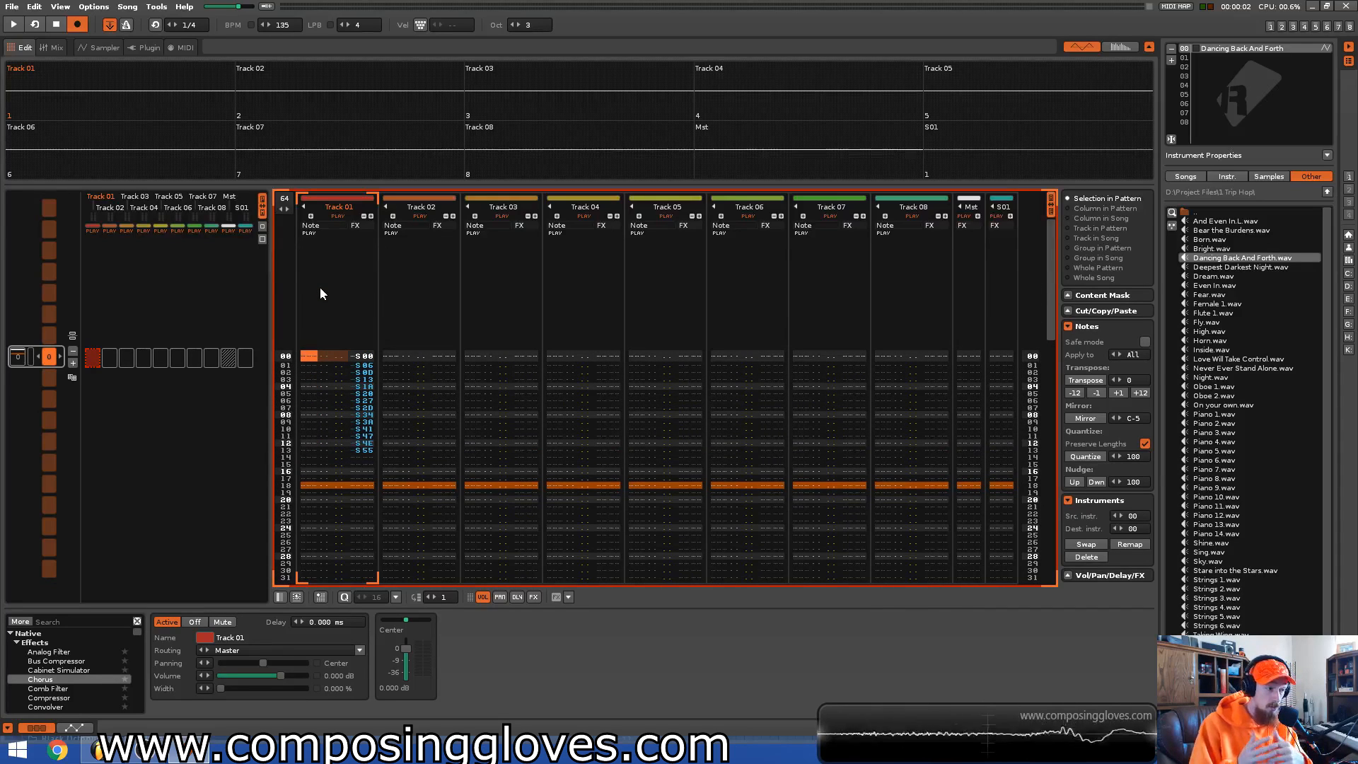
pyautogui.press('Right')
pyautogui.press('Right')
pyautogui.press('Right')
pyautogui.press('Right')
pyautogui.press('Right')
pyautogui.press('Right')
pyautogui.press('Delete')
pyautogui.press('Delete')
pyautogui.press('Delete')
pyautogui.press('Delete')
pyautogui.press('Delete')
pyautogui.press('Delete')
pyautogui.press('Delete')
pyautogui.press('Delete')
pyautogui.press('Delete')
pyautogui.press('Delete')
pyautogui.press('Delete')
pyautogui.press('Delete')
pyautogui.press('Delete')
pyautogui.press('Delete')
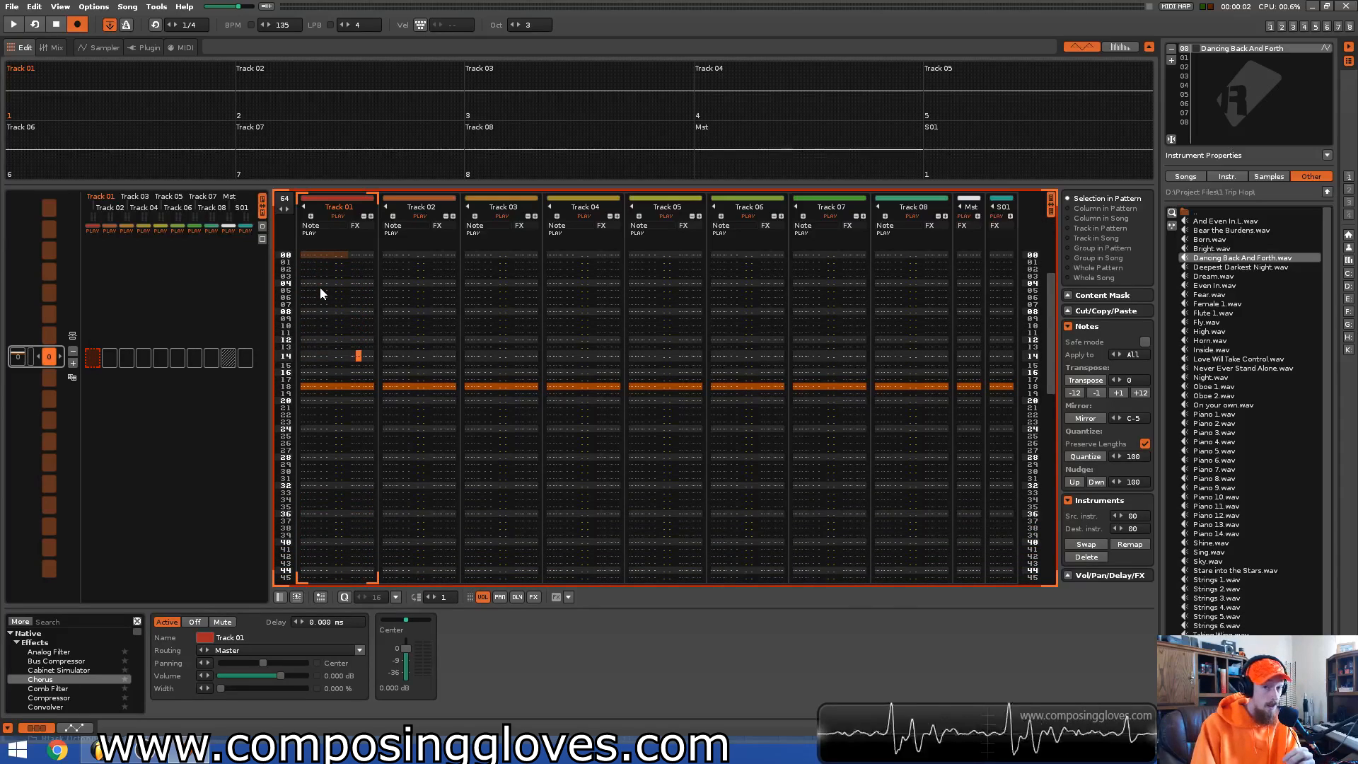